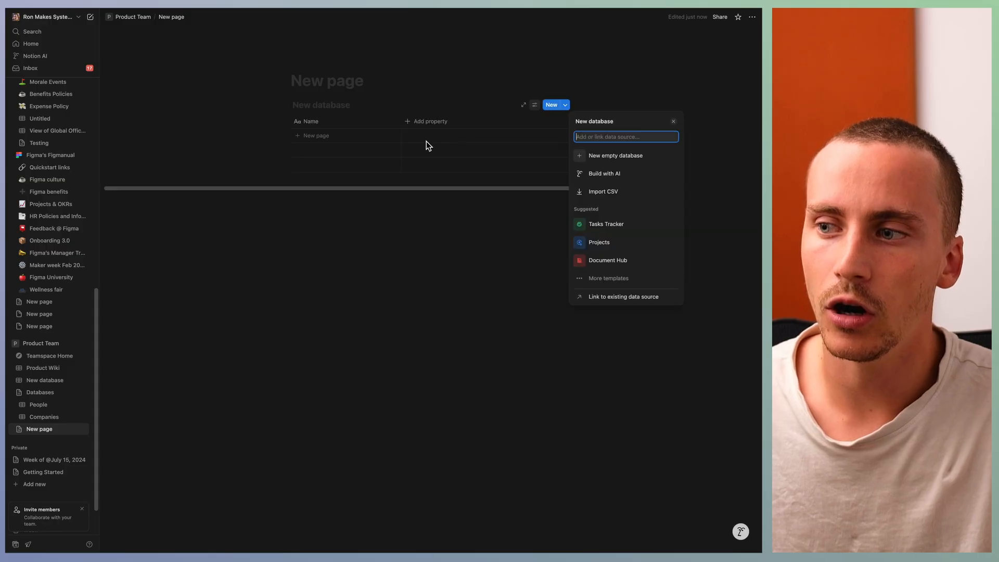
# Step: Link the new page's database block to the existing Companies data source and view the page
pyautogui.click(609, 293)
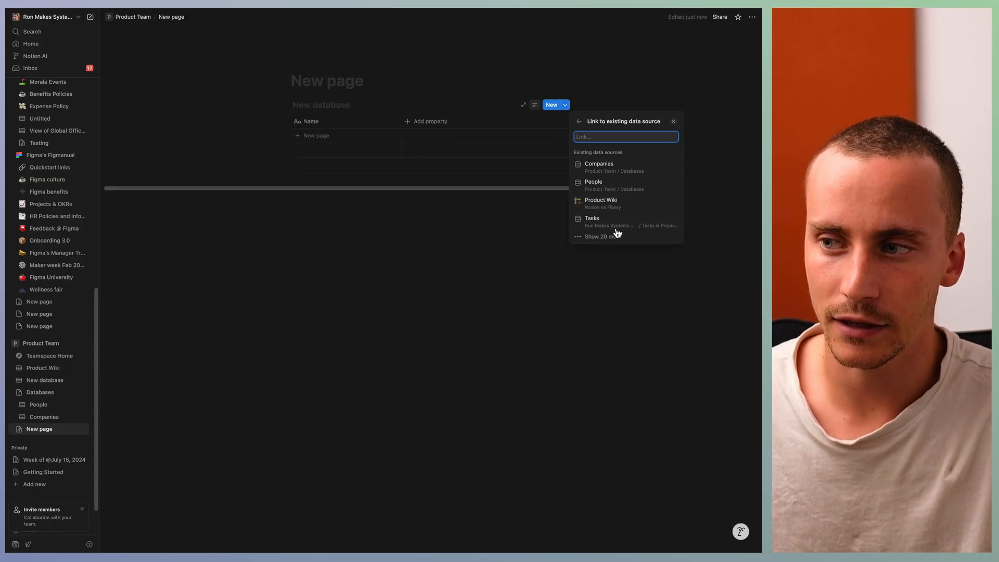
pyautogui.click(624, 166)
pyautogui.click(395, 244)
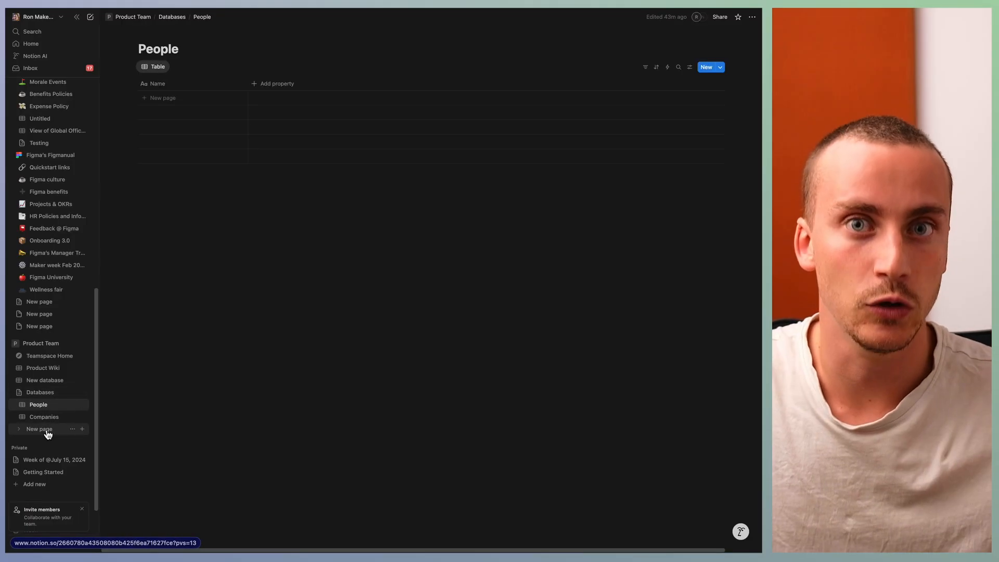
pyautogui.click(48, 430)
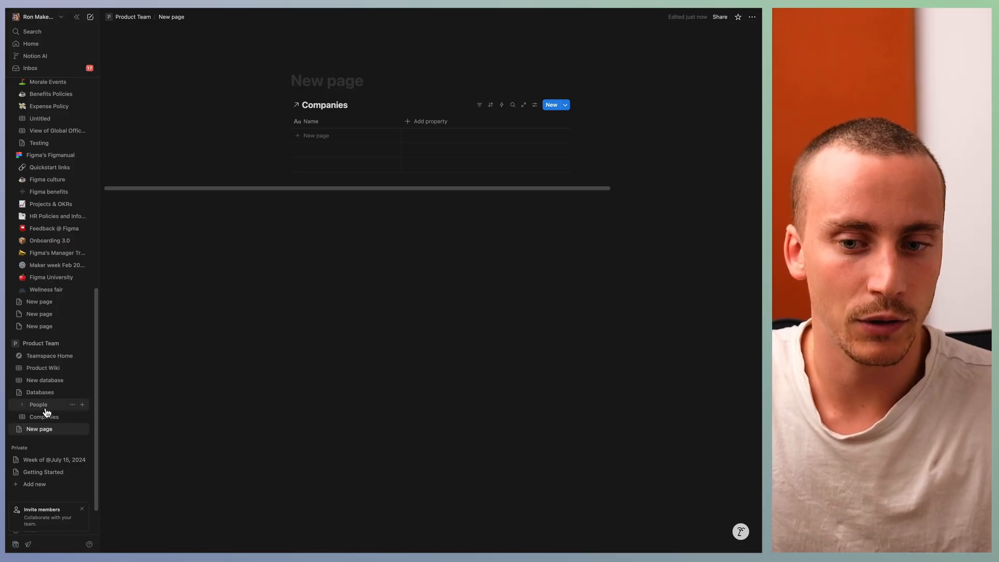
# Step: Add a new empty data source to the People database
pyautogui.click(43, 407)
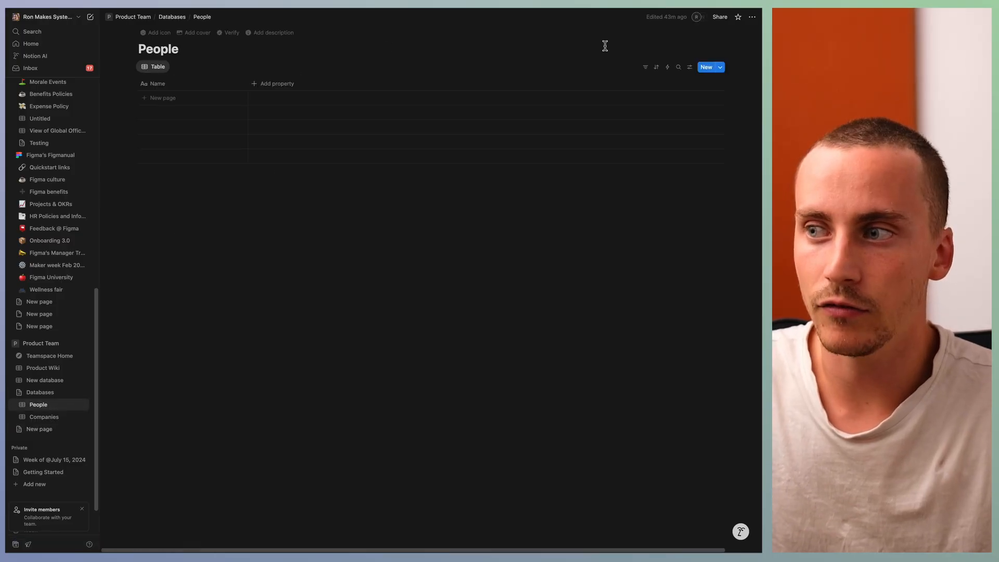
pyautogui.click(690, 68)
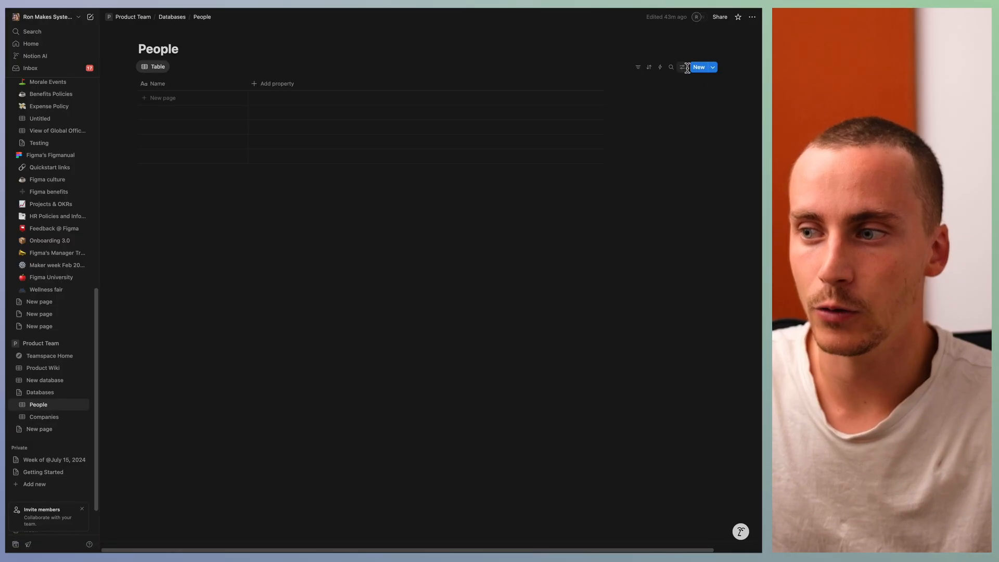
pyautogui.click(647, 268)
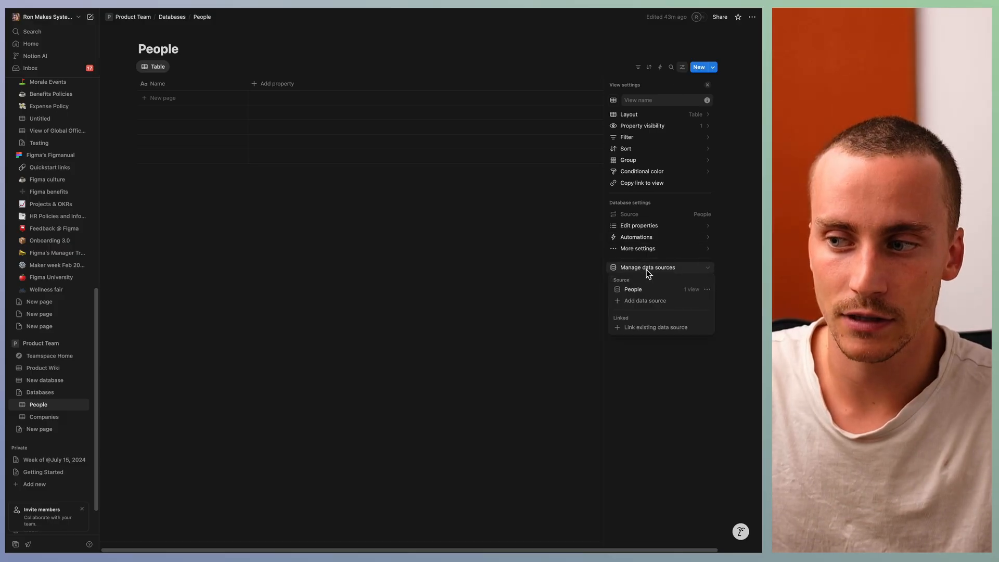
pyautogui.click(642, 300)
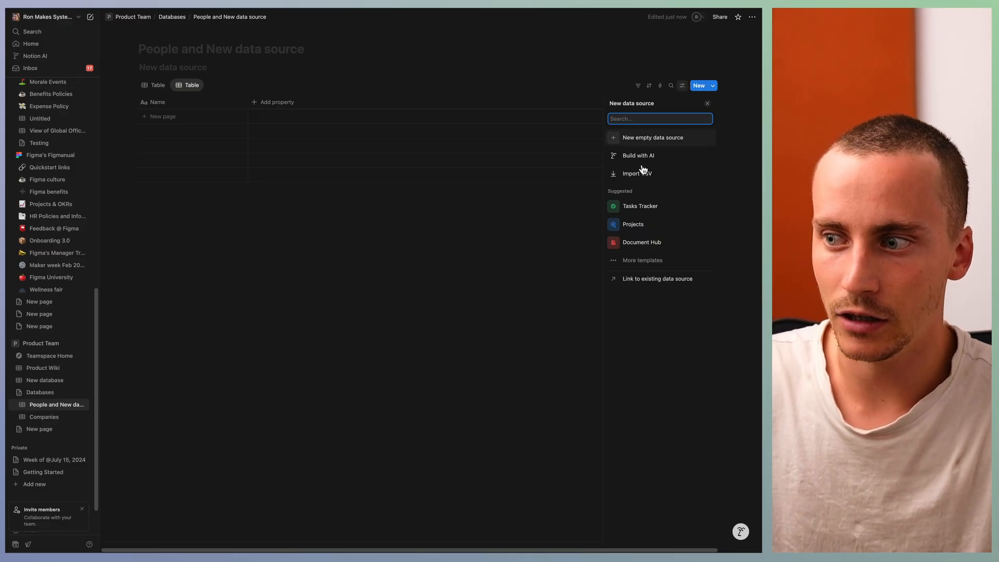
pyautogui.click(653, 139)
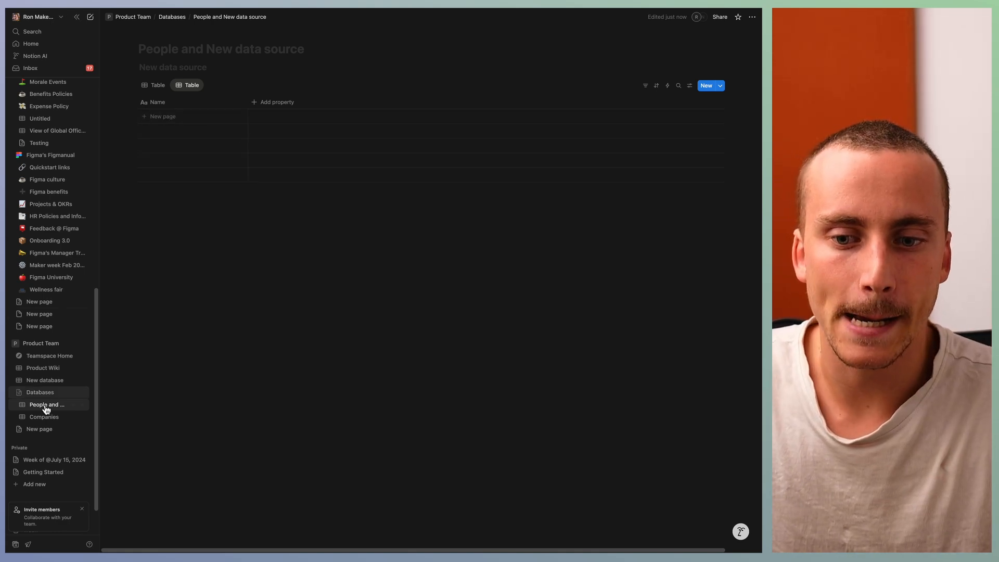
pyautogui.click(691, 86)
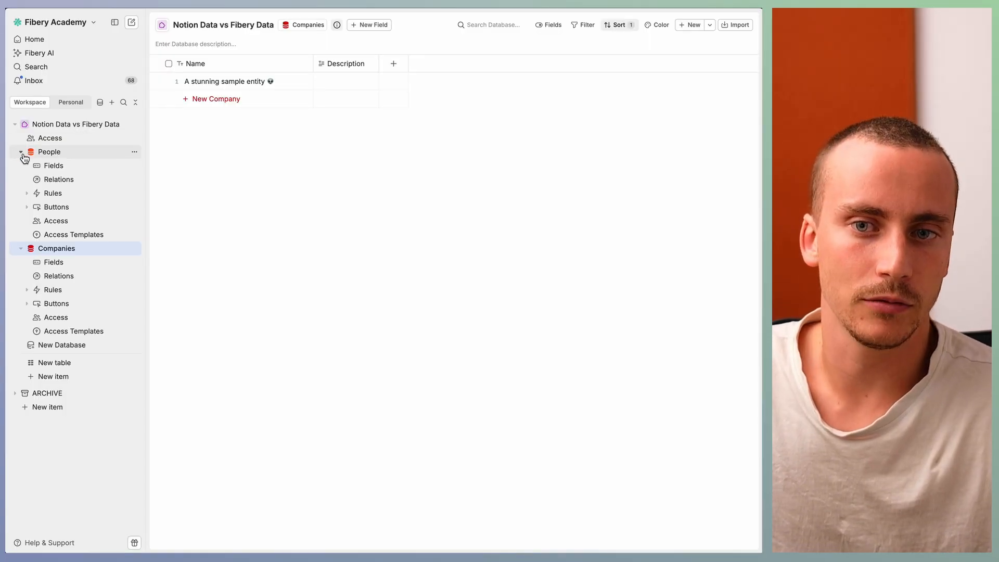
# Step: Switch to Fibery and collapse the People and Companies databases in the Notion Data vs Fibery Data space
pyautogui.click(23, 154)
pyautogui.click(21, 152)
pyautogui.click(31, 165)
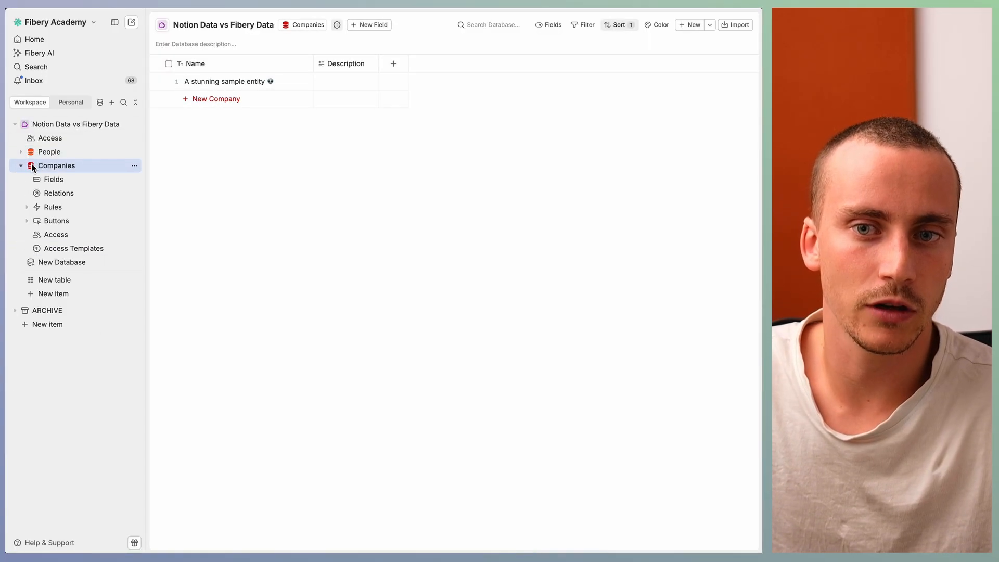
pyautogui.click(22, 166)
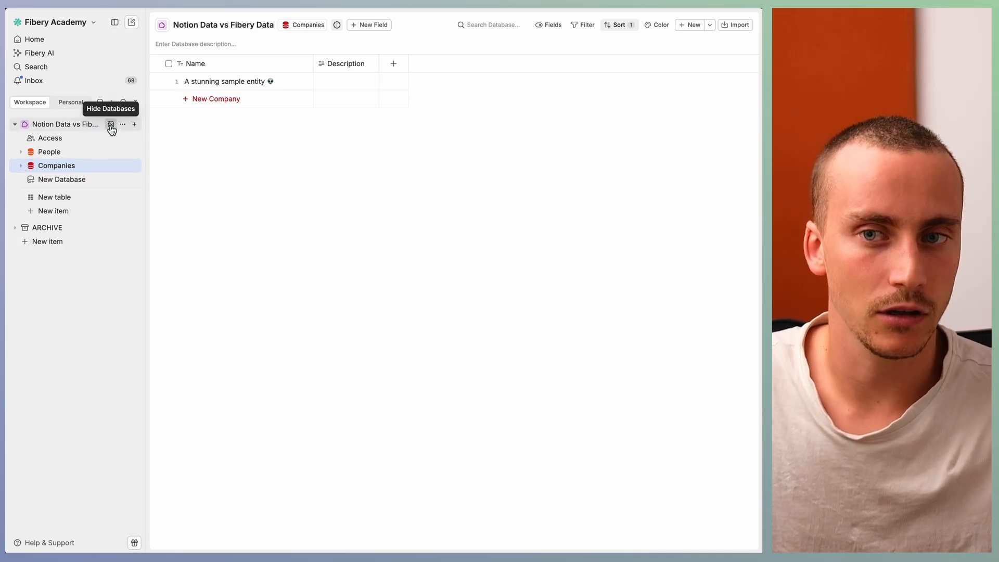
# Step: Hide and show the space's databases again, and open the space's access settings
pyautogui.click(110, 126)
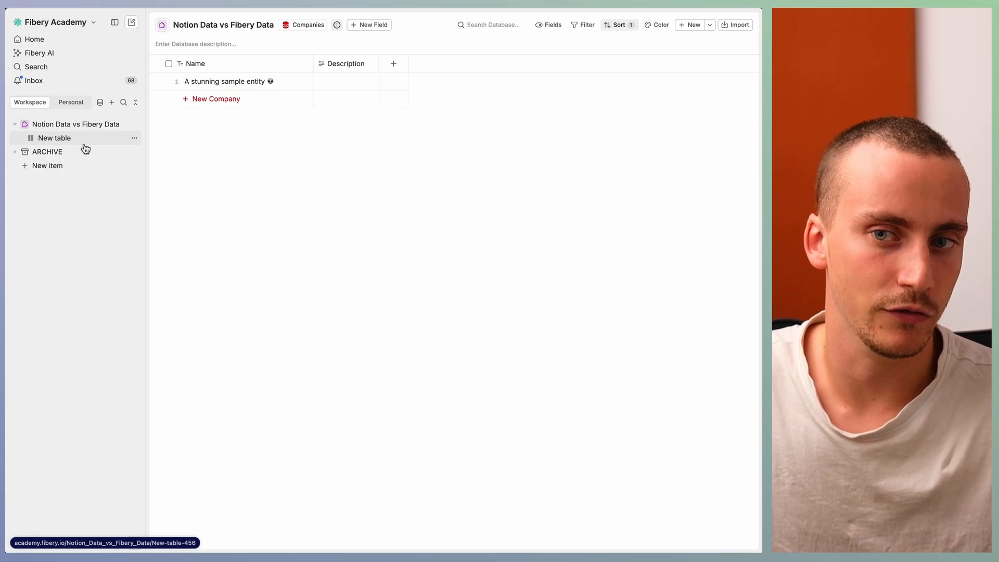
pyautogui.click(111, 125)
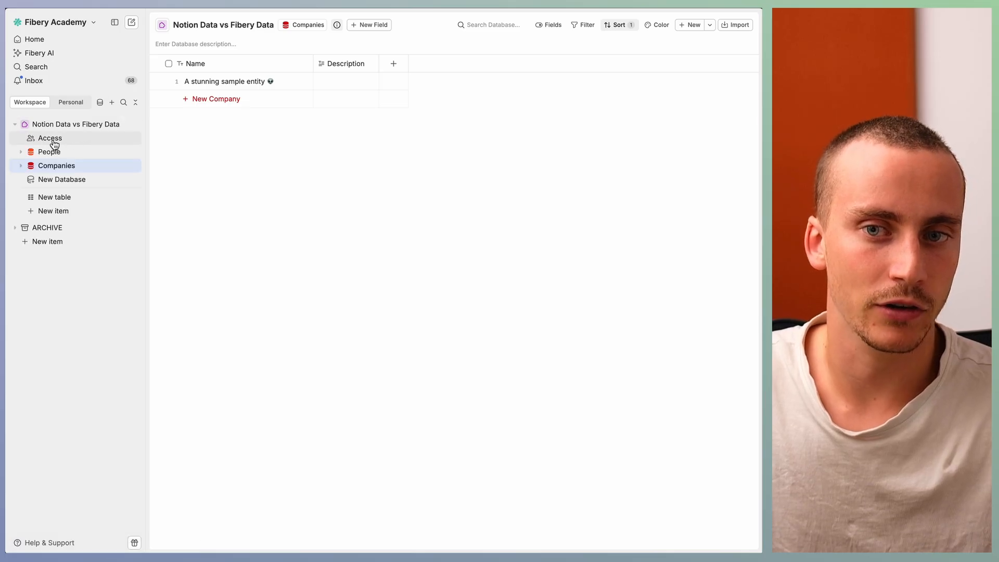
pyautogui.click(70, 144)
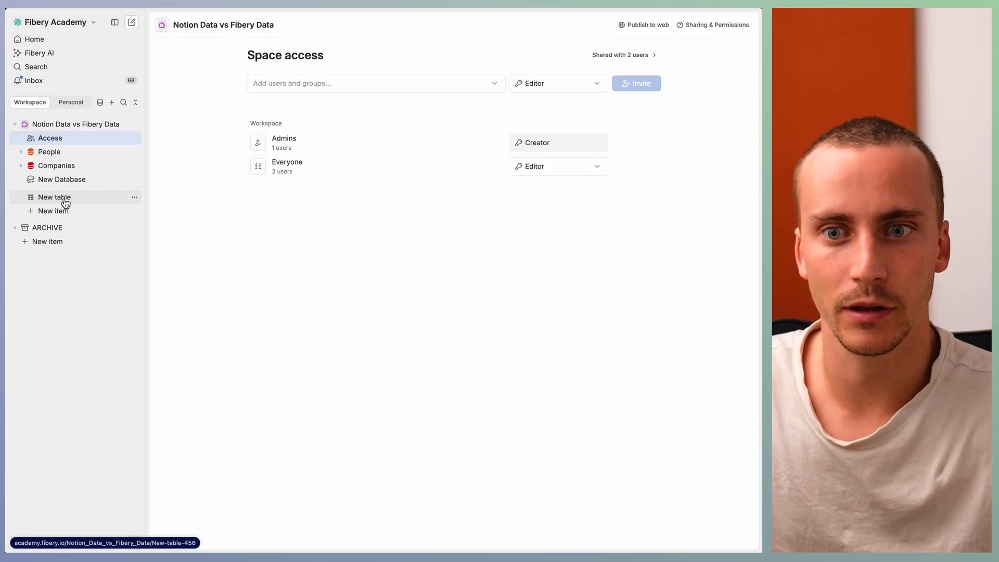
# Step: Open the New table view, open its sample person entity and place the cursor in the Description
pyautogui.click(65, 202)
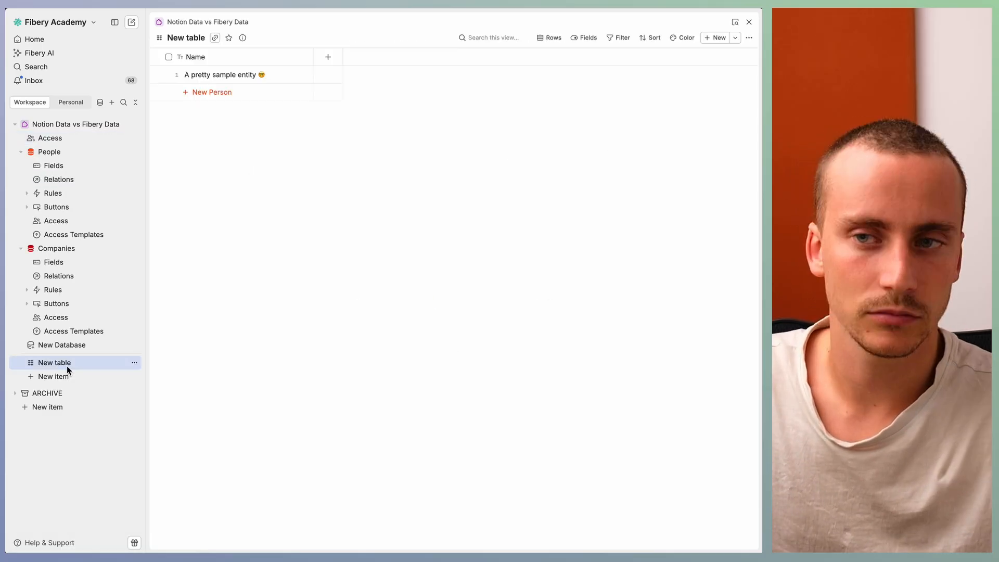
pyautogui.click(304, 75)
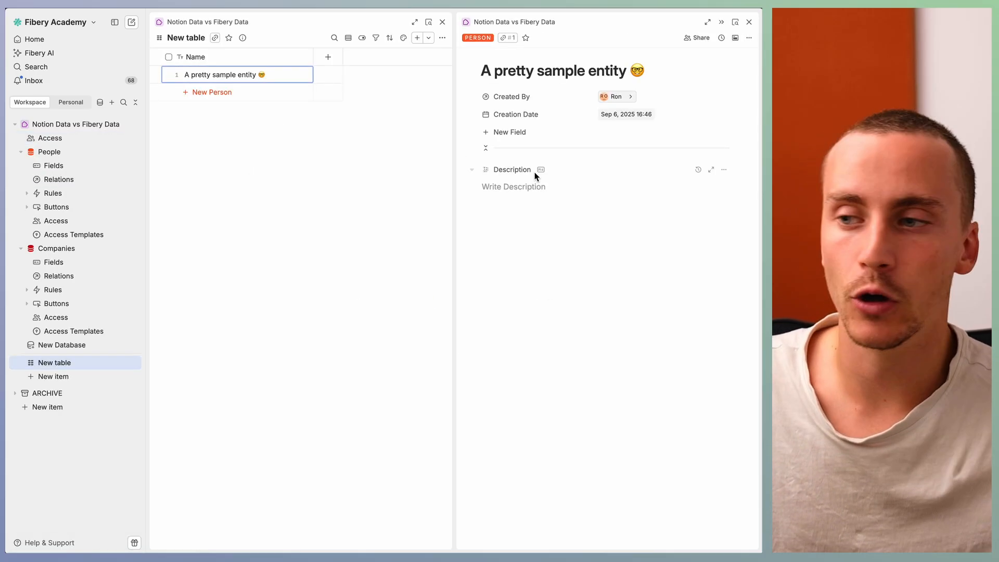
pyautogui.click(533, 187)
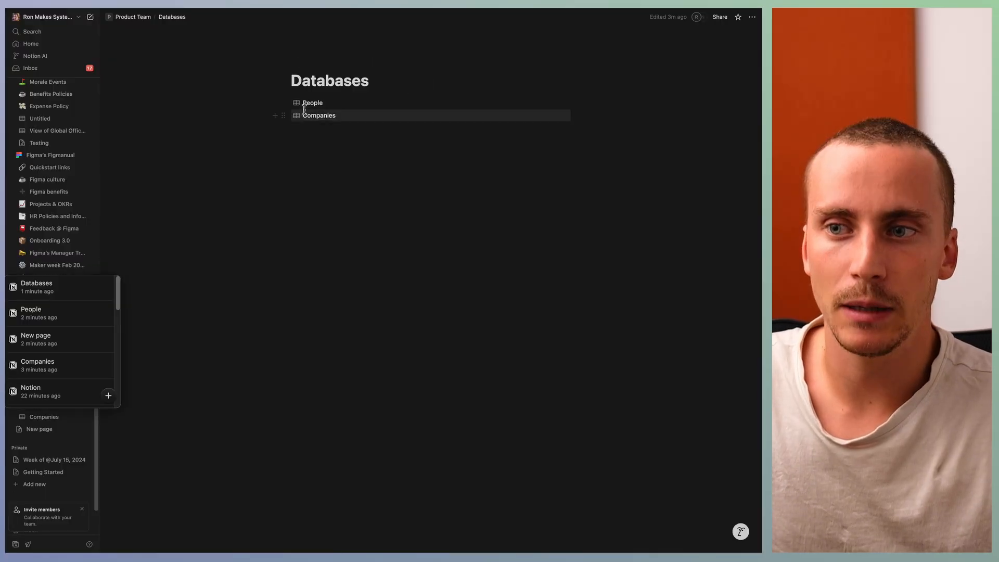
# Step: In Notion's People database, open a new page titled tim cook and insert a new empty inline database in it
pyautogui.click(312, 103)
pyautogui.write('/dat')
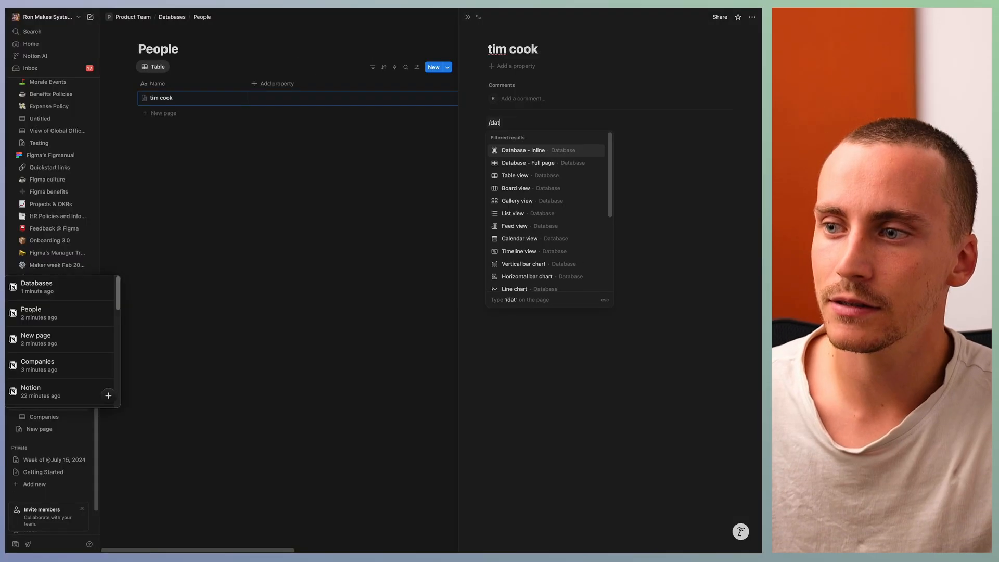
pyautogui.press('Down')
pyautogui.press('Up')
pyautogui.press('Down')
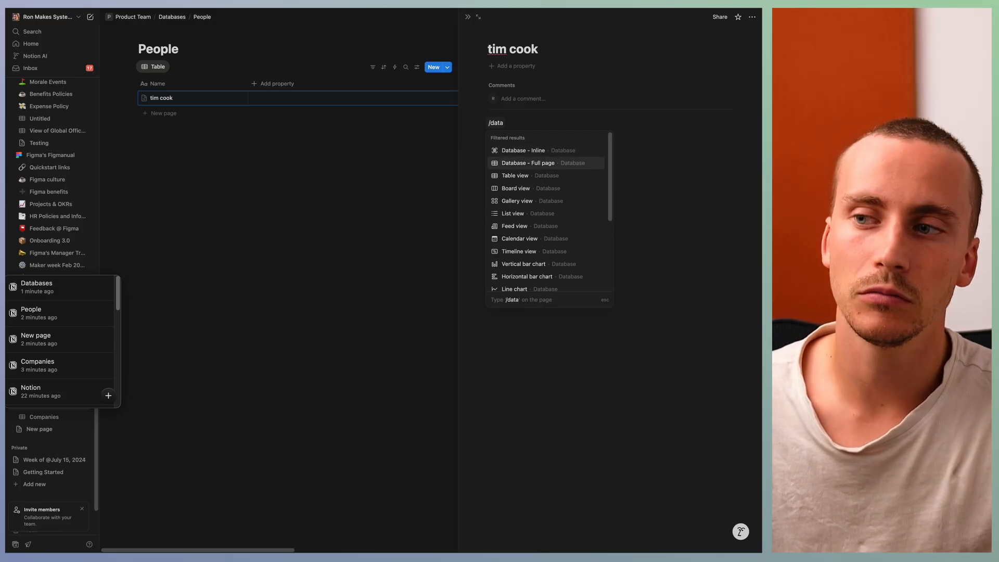
pyautogui.press('Up')
pyautogui.press('Return')
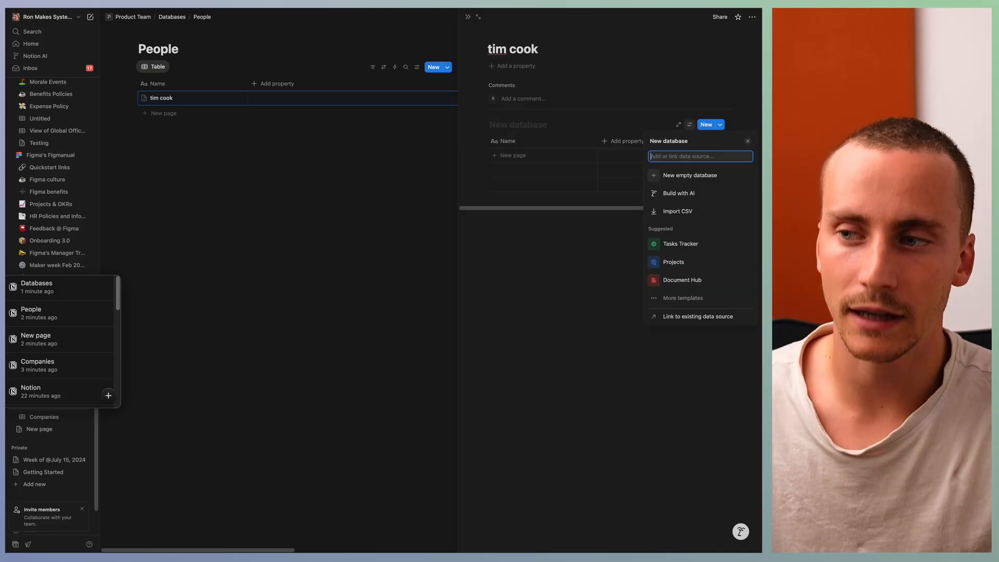
pyautogui.click(692, 182)
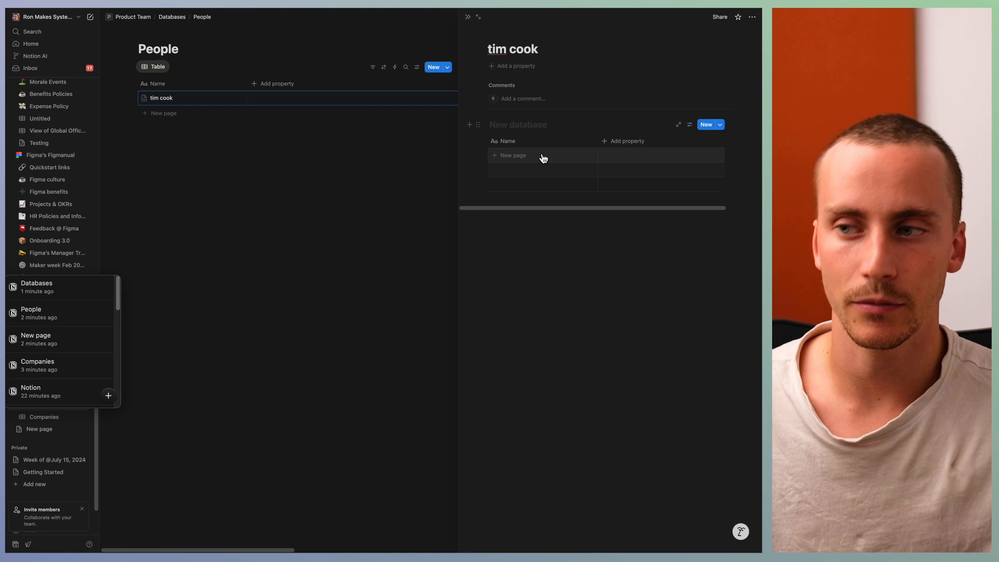
# Step: Add a page named asdf to the People table and open it, followed by the tim cook page
pyautogui.click(151, 113)
pyautogui.write('asdf')
pyautogui.click(227, 114)
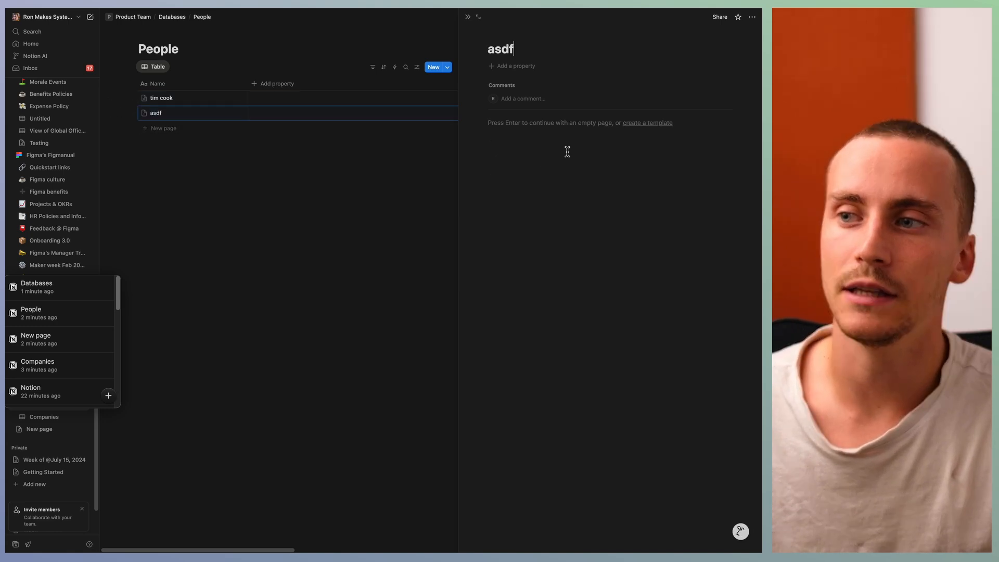
pyautogui.click(229, 98)
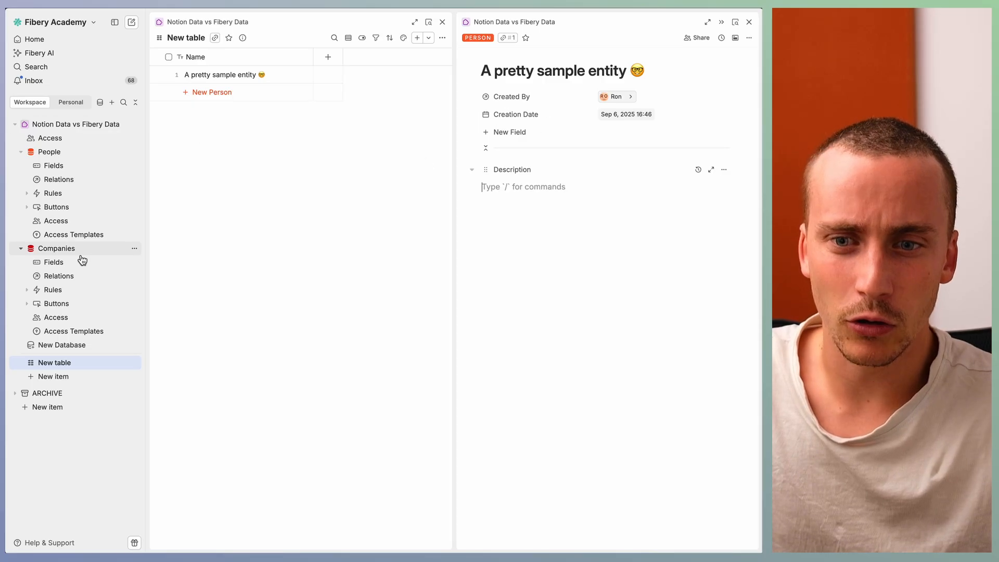
# Step: In Fibery, create a one-to-many relation from the Companies database to the People database
pyautogui.click(62, 279)
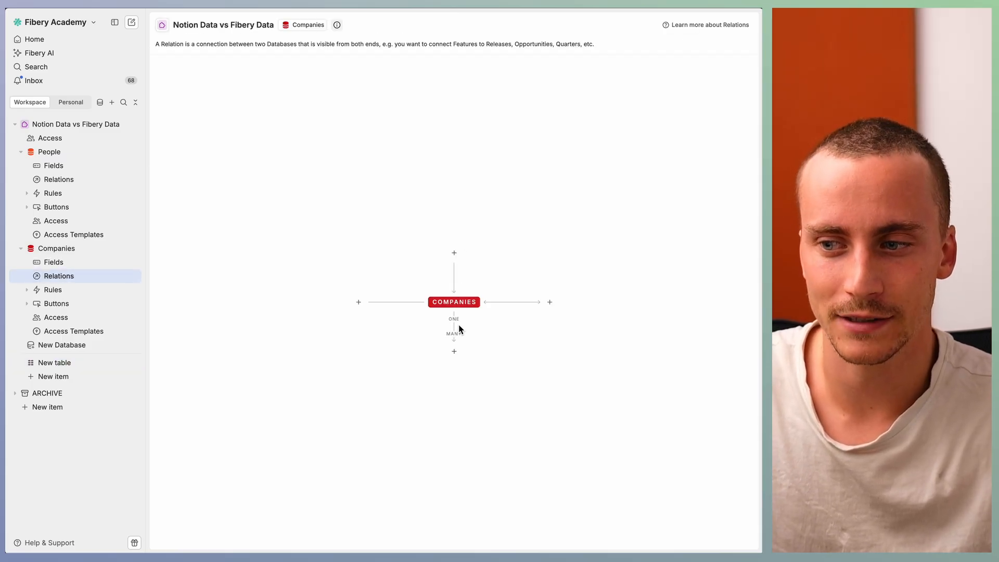
pyautogui.click(454, 349)
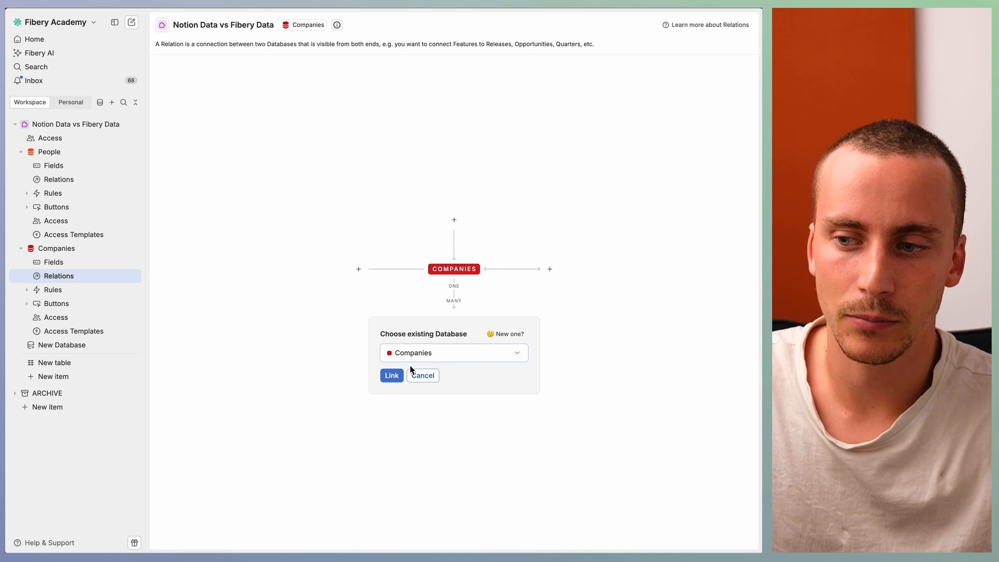
pyautogui.click(411, 359)
pyautogui.click(411, 408)
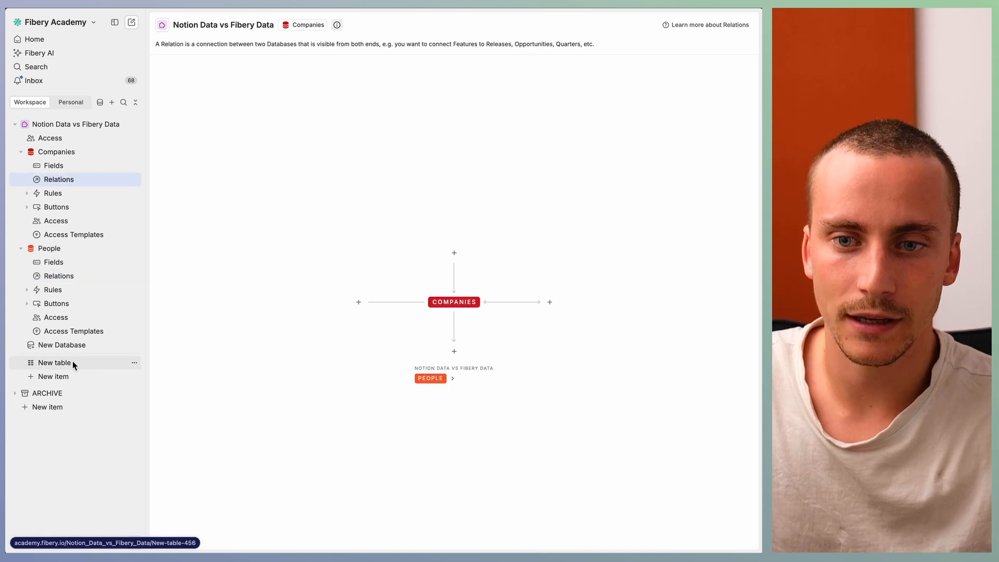
# Step: Open the sample company from the Companies database and link the sample person entity to its People collection
pyautogui.click(73, 362)
pyautogui.click(86, 157)
pyautogui.click(302, 83)
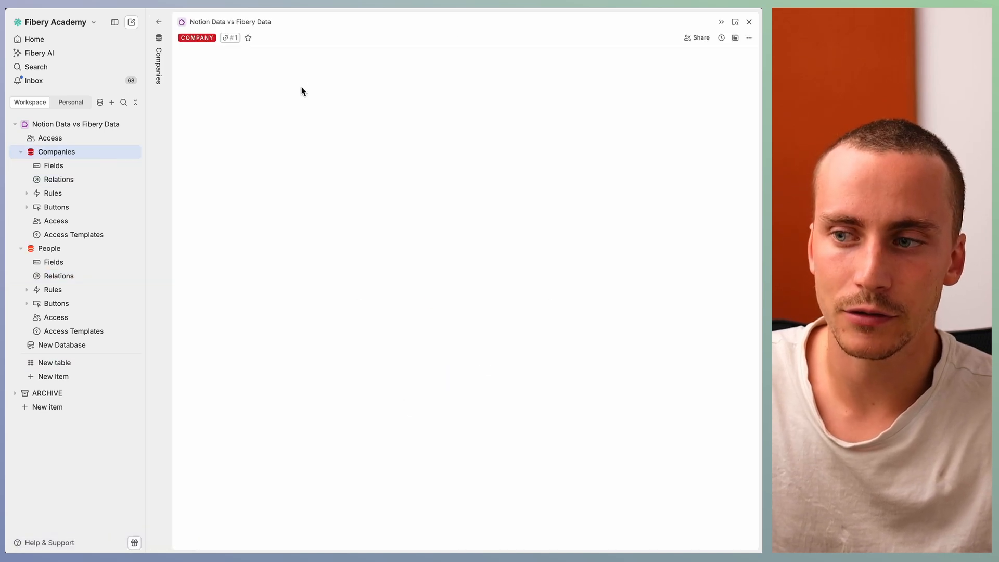
pyautogui.click(246, 236)
pyautogui.click(253, 288)
# Step: Look at the options for adding another view to the company's People list
pyautogui.click(263, 219)
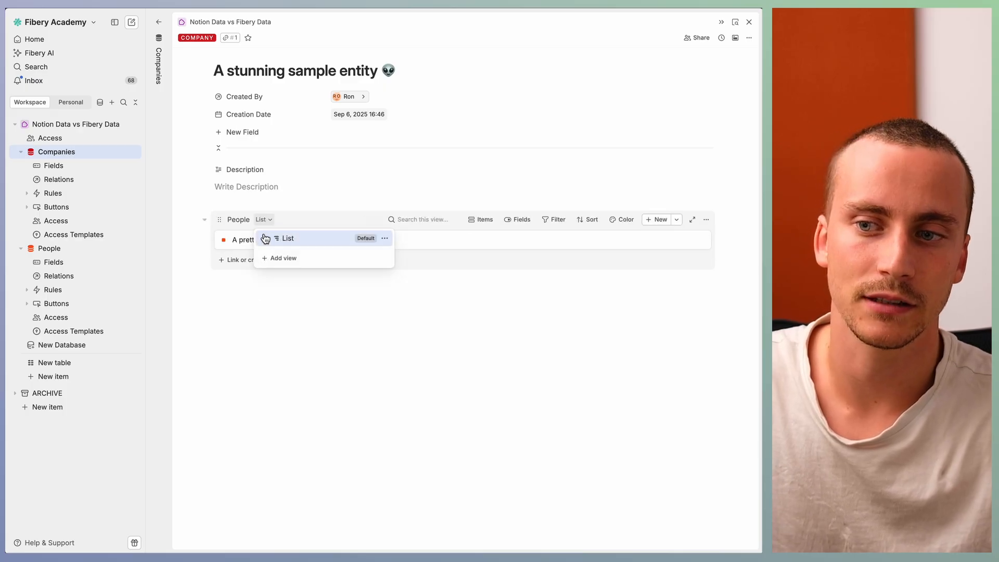
pyautogui.click(278, 258)
pyautogui.click(224, 349)
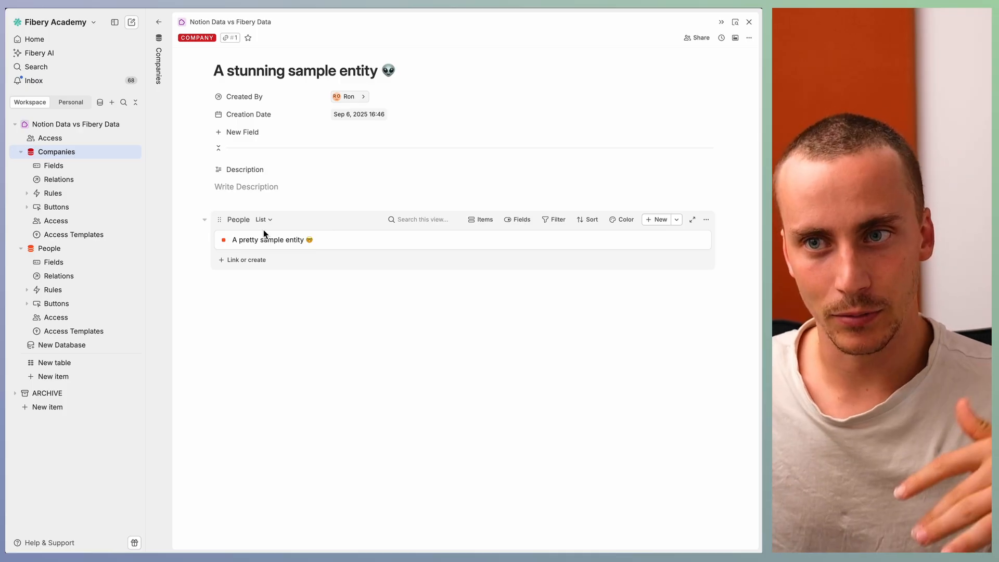
# Step: Turn the context filter of the company's People list off and back on
pyautogui.click(554, 221)
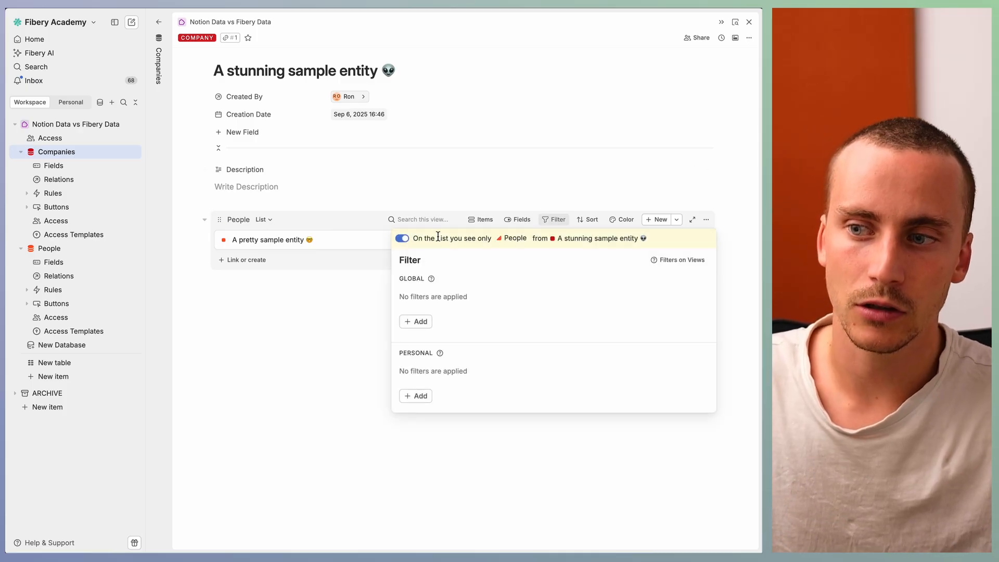
pyautogui.click(409, 240)
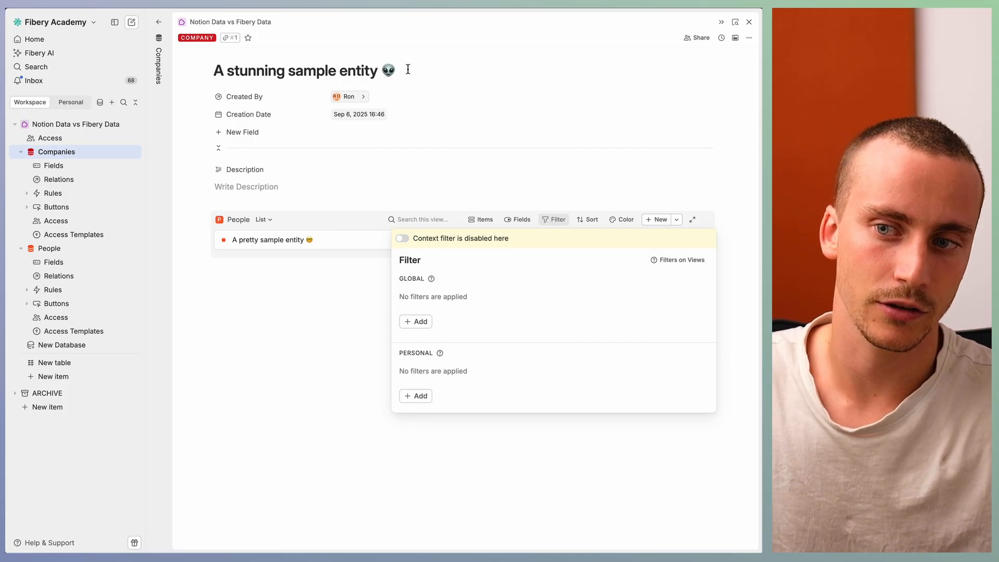
pyautogui.click(404, 240)
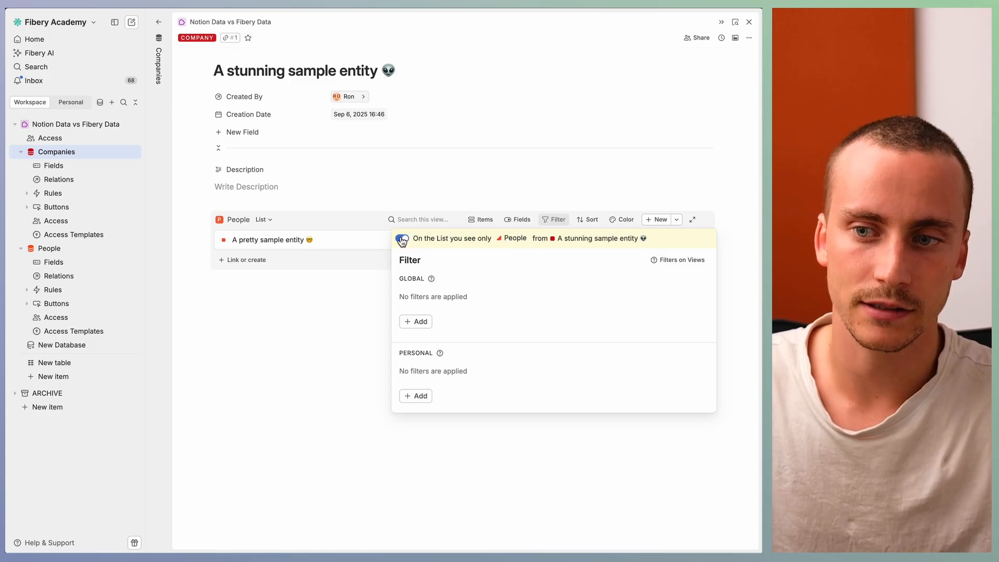
pyautogui.click(335, 267)
# Step: Enter the command /data in the company's Description and collapse the Companies and People databases
pyautogui.click(245, 187)
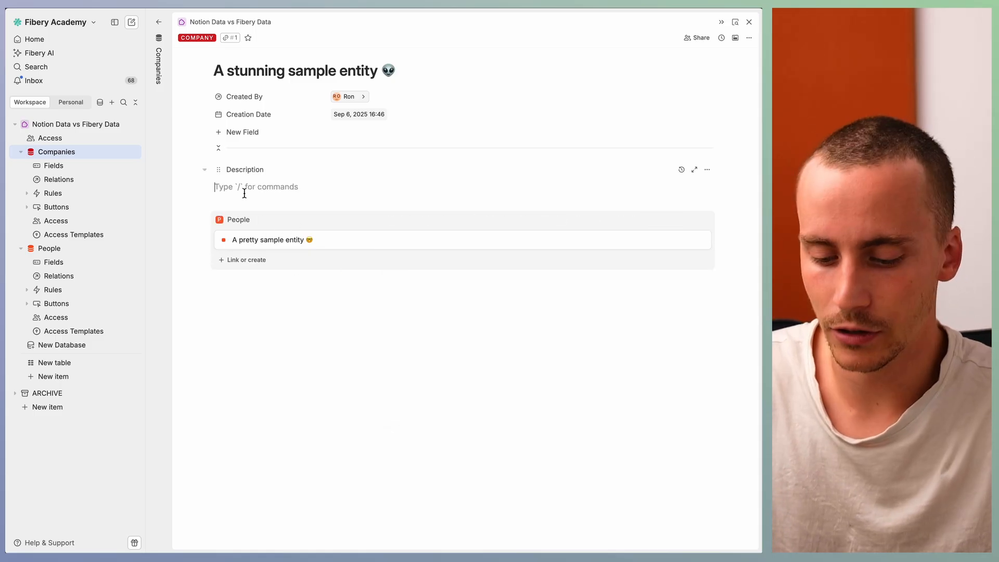
pyautogui.write('/data')
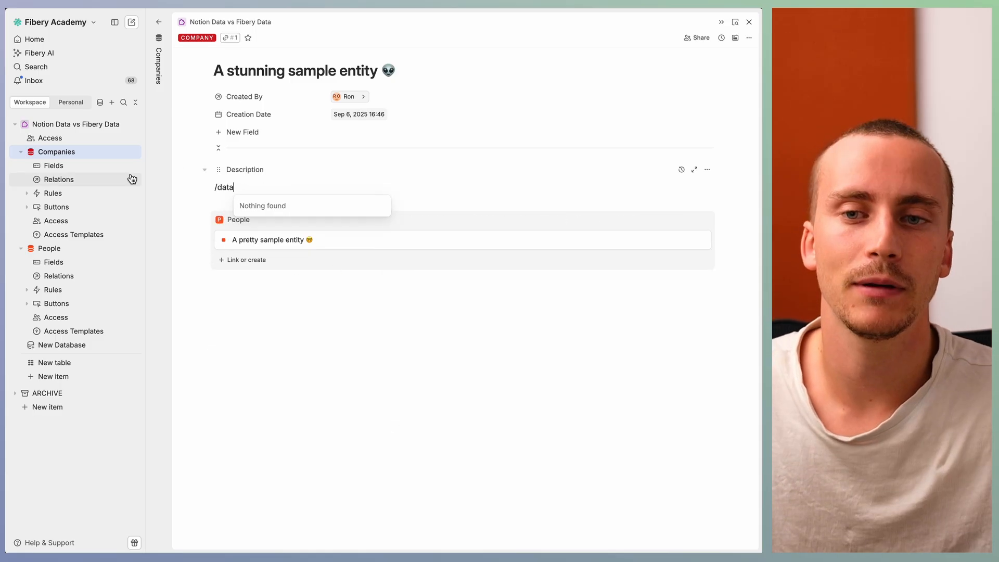
pyautogui.click(21, 152)
pyautogui.click(21, 165)
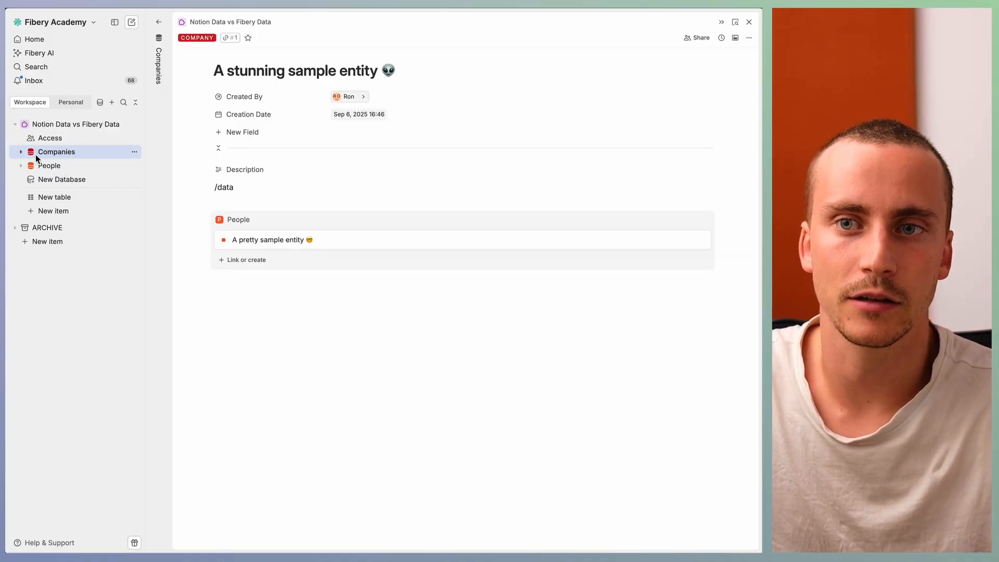
# Step: Close the sample company and examine the space's access settings, including the roles available for Everyone
pyautogui.click(160, 59)
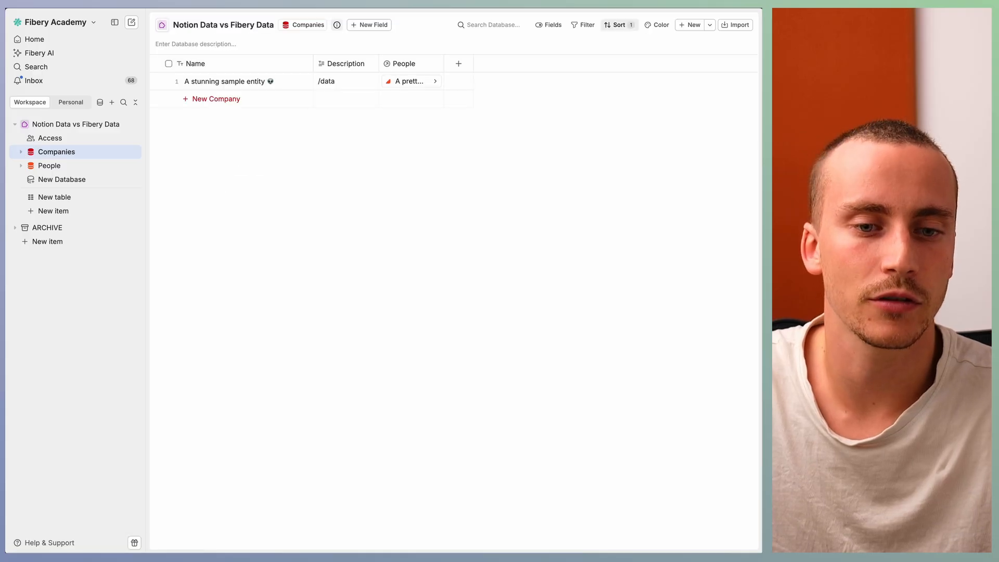
pyautogui.moveTo(2, 340)
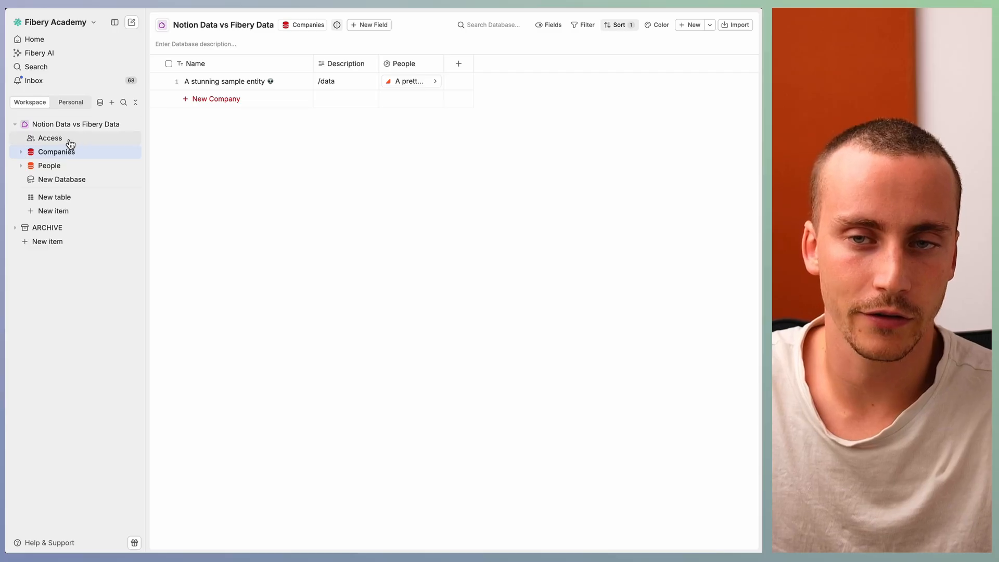
pyautogui.click(68, 140)
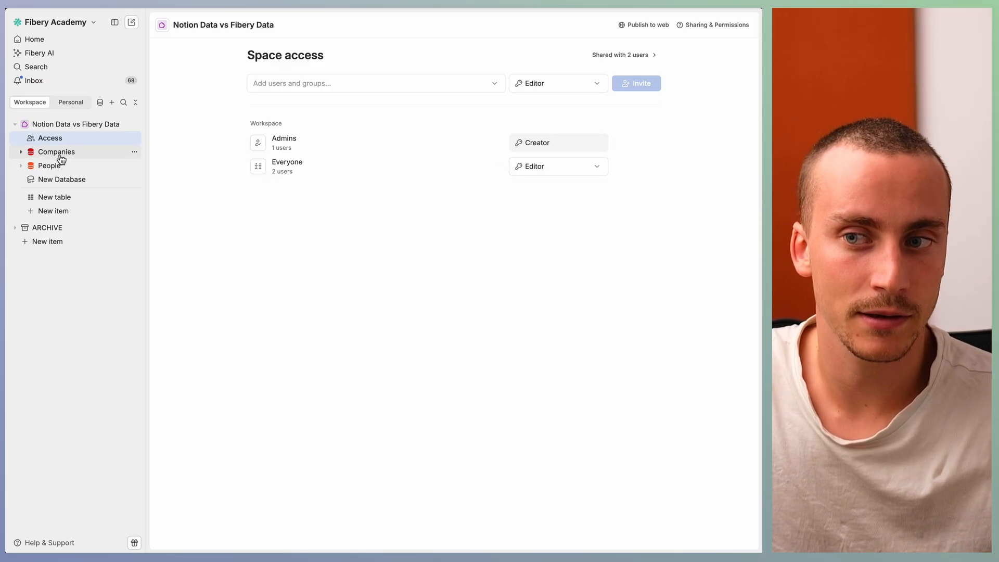
pyautogui.click(557, 167)
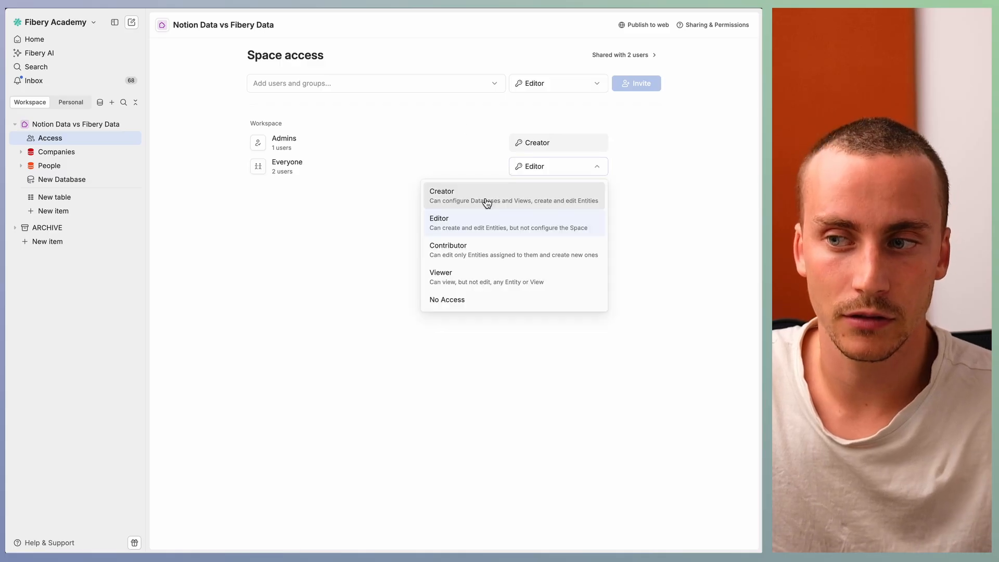
pyautogui.click(302, 222)
pyautogui.click(65, 198)
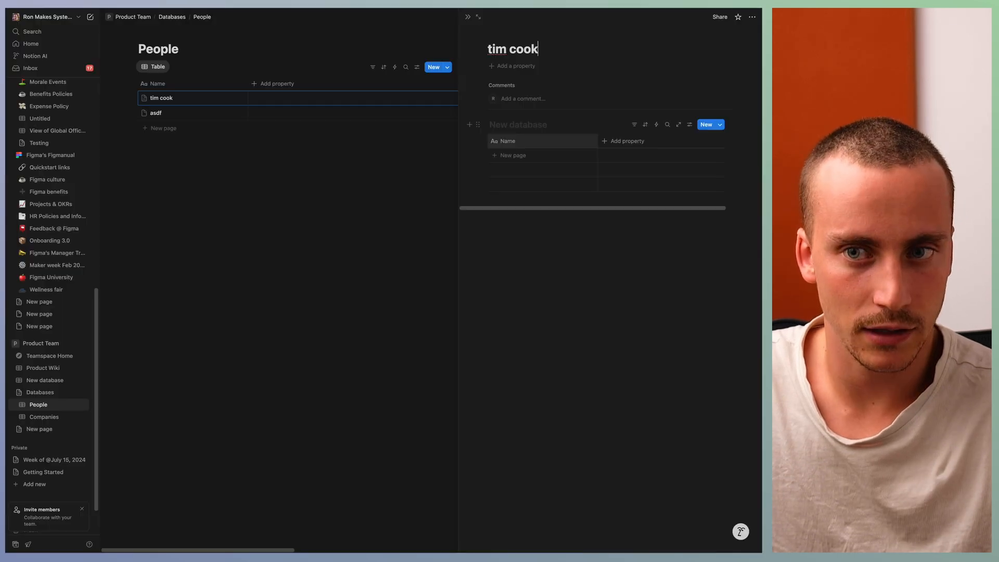
# Step: Switch to Notion, open the Databases page and review its sharing permissions
pyautogui.click(41, 375)
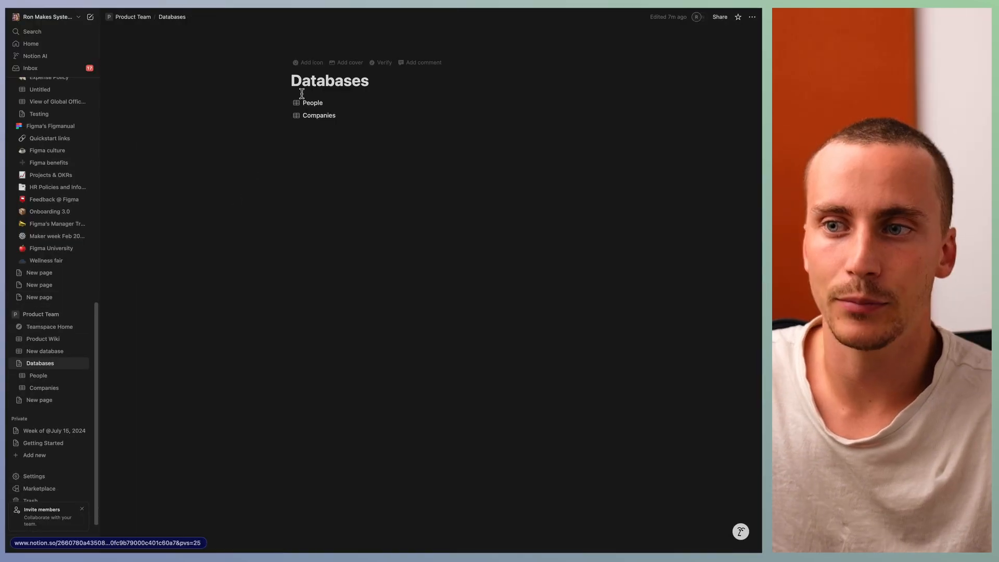
pyautogui.click(720, 21)
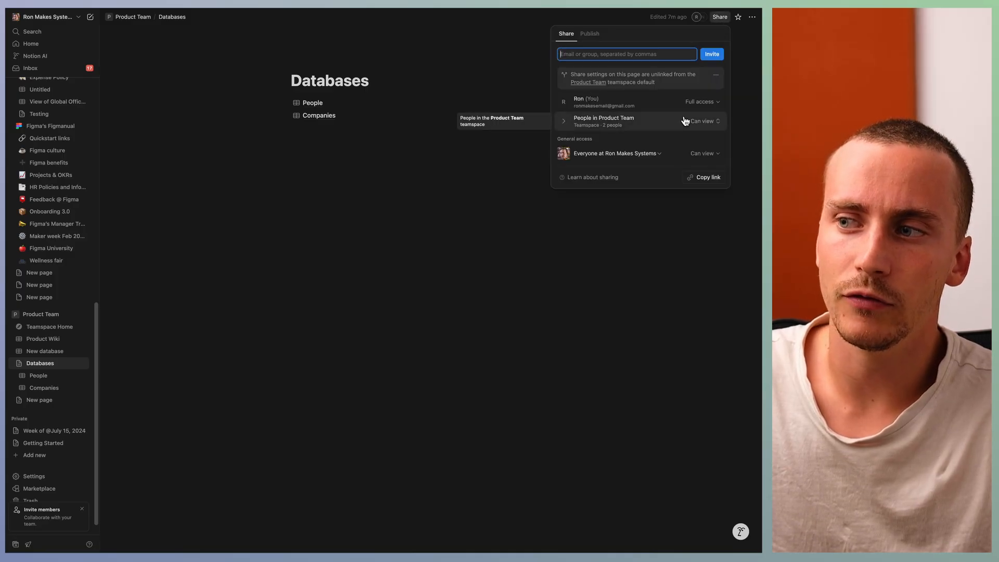
pyautogui.click(406, 125)
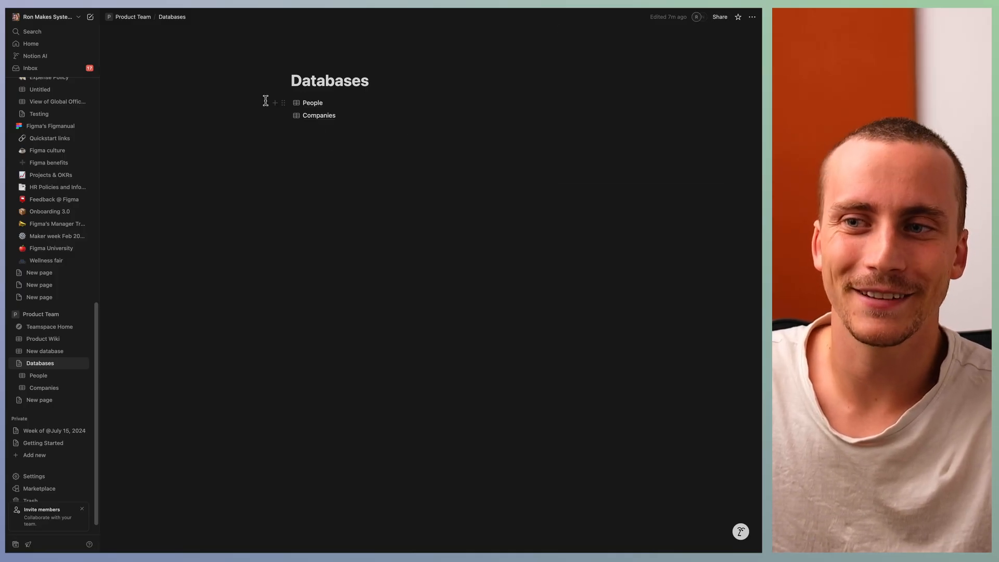
# Step: Try to delete the People database from the Databases page
pyautogui.moveTo(265, 100); pyautogui.dragTo(338, 106)
pyautogui.click(302, 162)
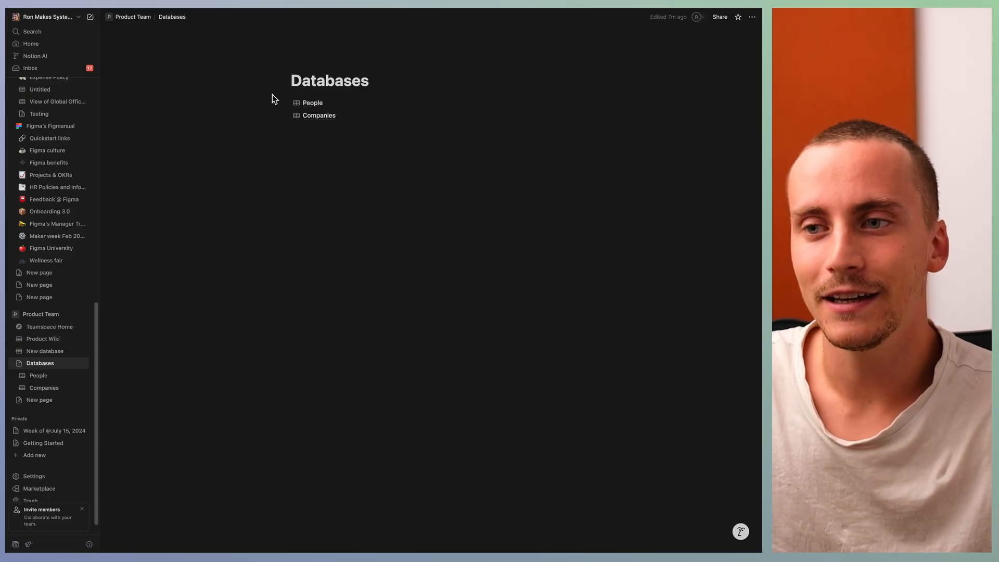
pyautogui.moveTo(272, 95); pyautogui.dragTo(334, 108)
pyautogui.press('BackSpace')
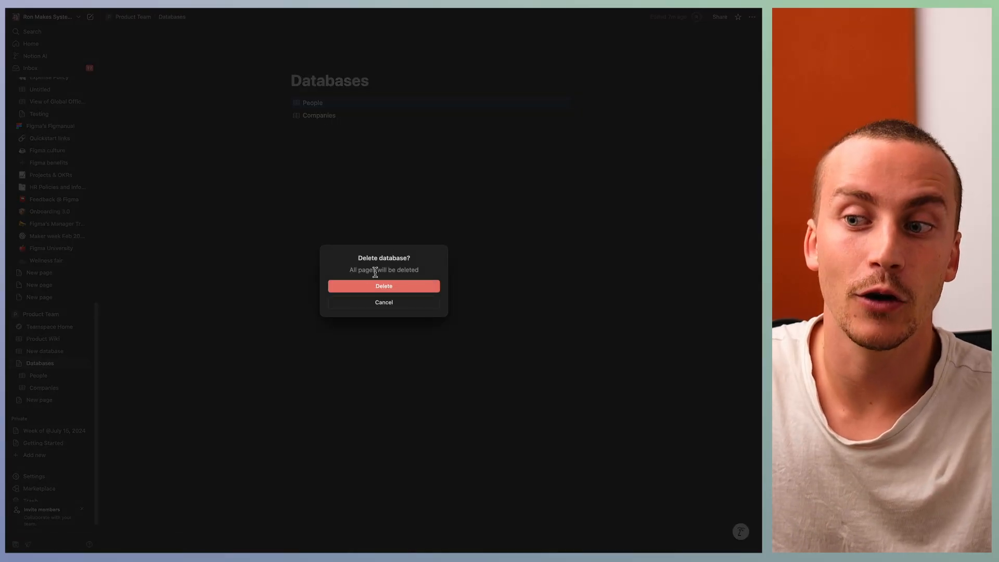
pyautogui.click(389, 303)
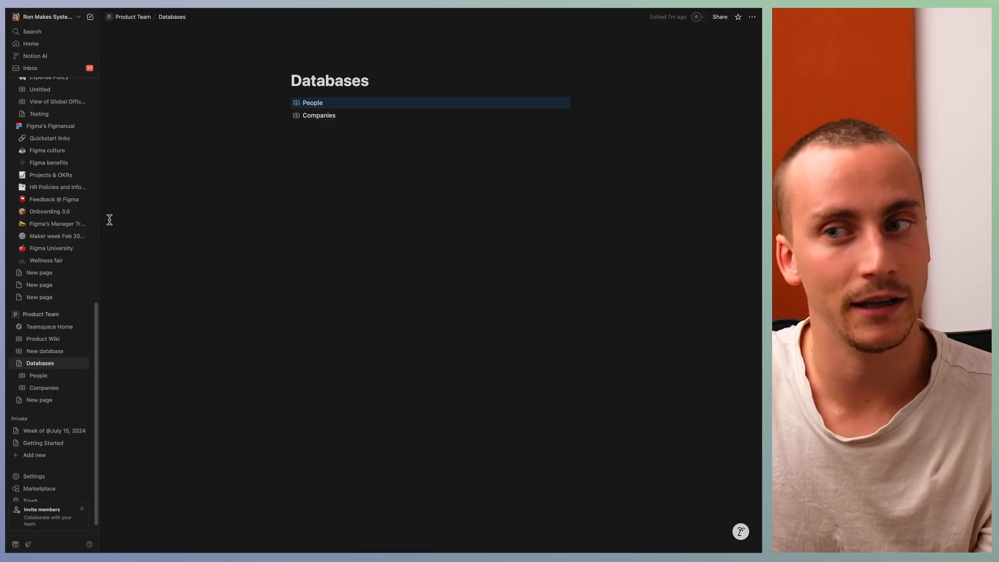
# Step: Add a full-page database below Companies on the Databases page and link it to the existing People data source
pyautogui.click(312, 126)
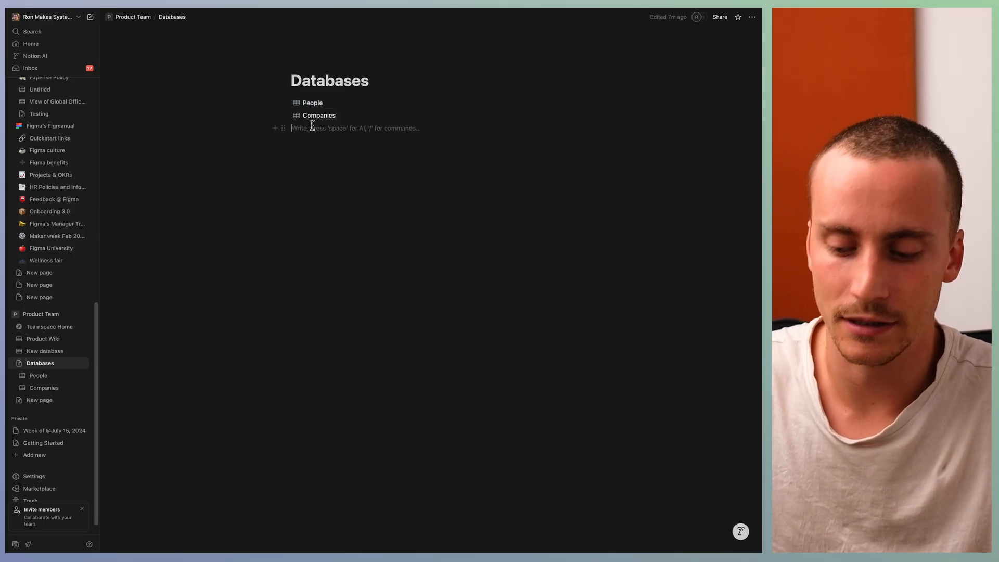
pyautogui.write('/daat')
pyautogui.press('BackSpace')
pyautogui.press('BackSpace')
pyautogui.write('ta')
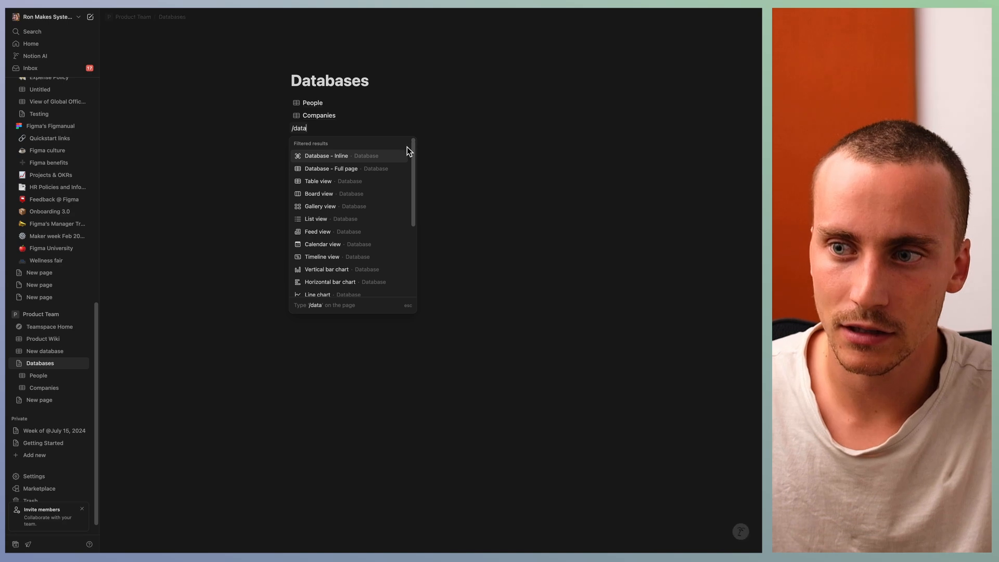
pyautogui.click(345, 169)
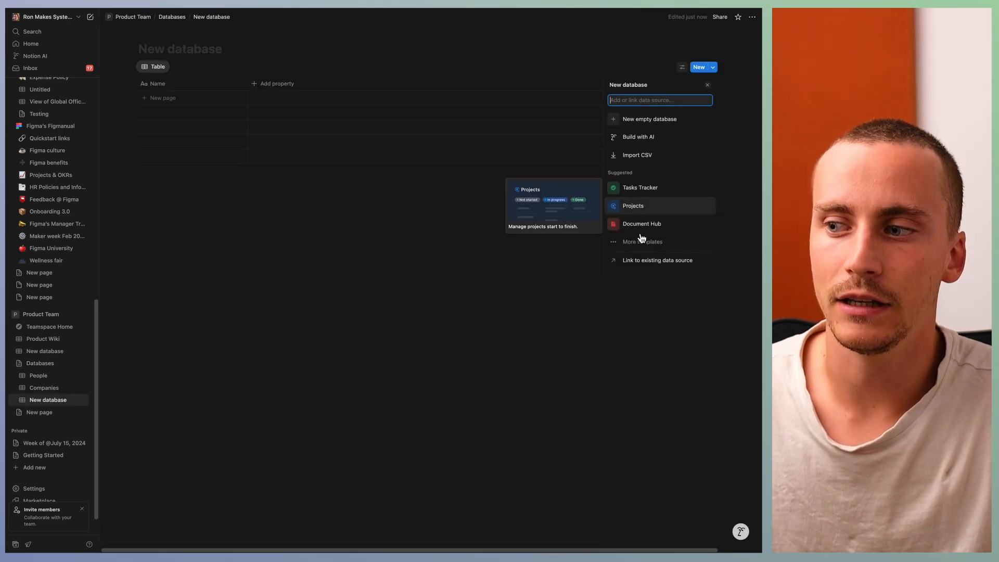
pyautogui.click(643, 262)
pyautogui.click(648, 151)
pyautogui.click(364, 235)
pyautogui.click(175, 19)
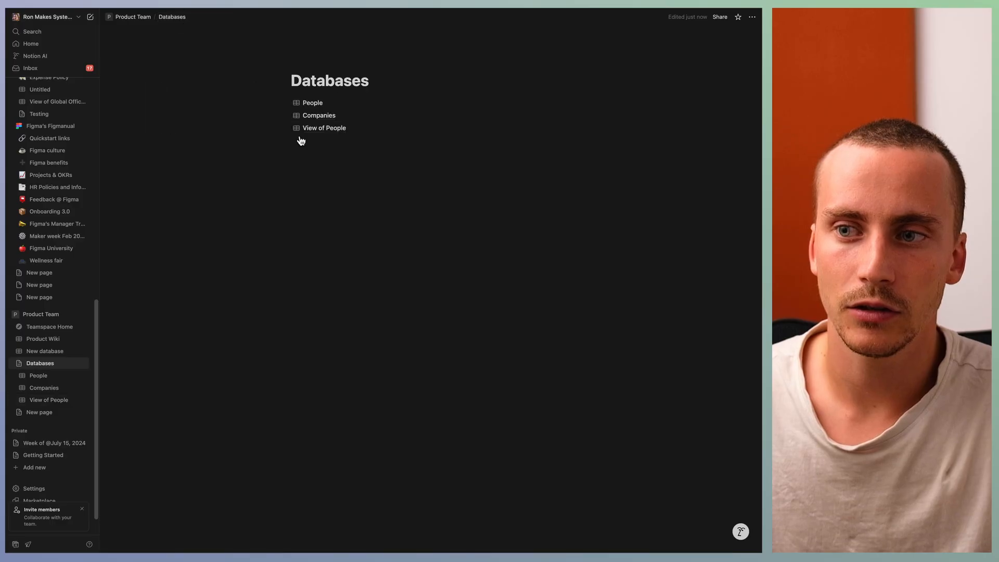
# Step: Check the contents of the linked View of People, then delete it from the Databases page
pyautogui.click(336, 128)
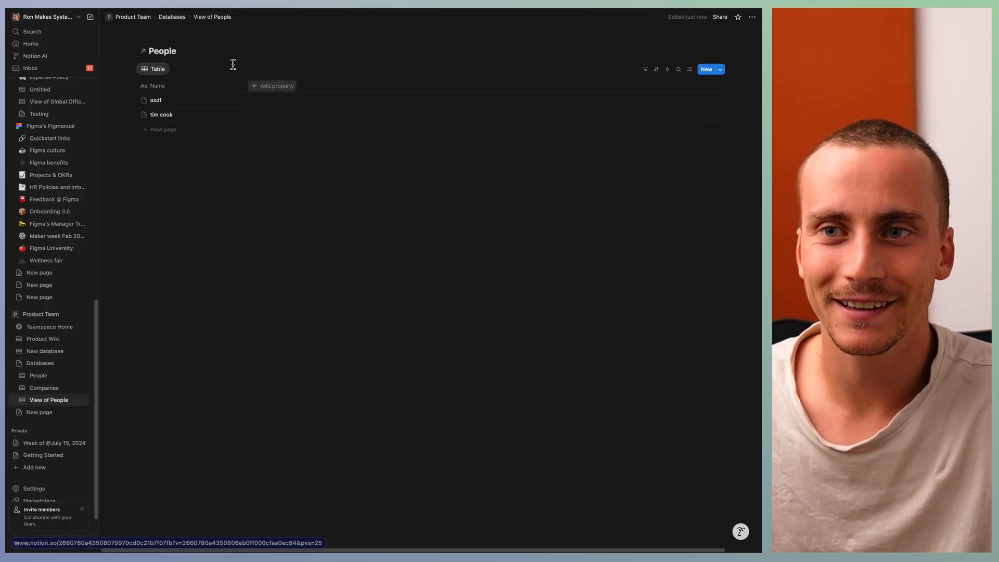
pyautogui.click(172, 17)
pyautogui.moveTo(312, 160); pyautogui.dragTo(305, 138)
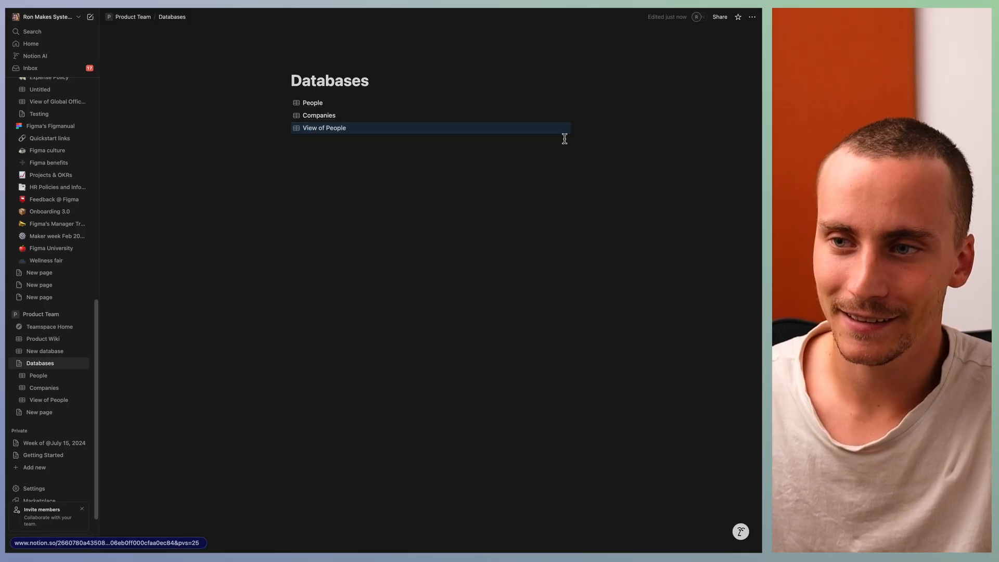
pyautogui.press('Delete')
# Step: Try deleting the People database from the Databases page again and undo the changes
pyautogui.moveTo(612, 104); pyautogui.dragTo(530, 108)
pyautogui.click(627, 118)
pyautogui.moveTo(602, 109); pyautogui.dragTo(549, 110)
pyautogui.press('Delete')
pyautogui.hotkey('ctrl', 'z')
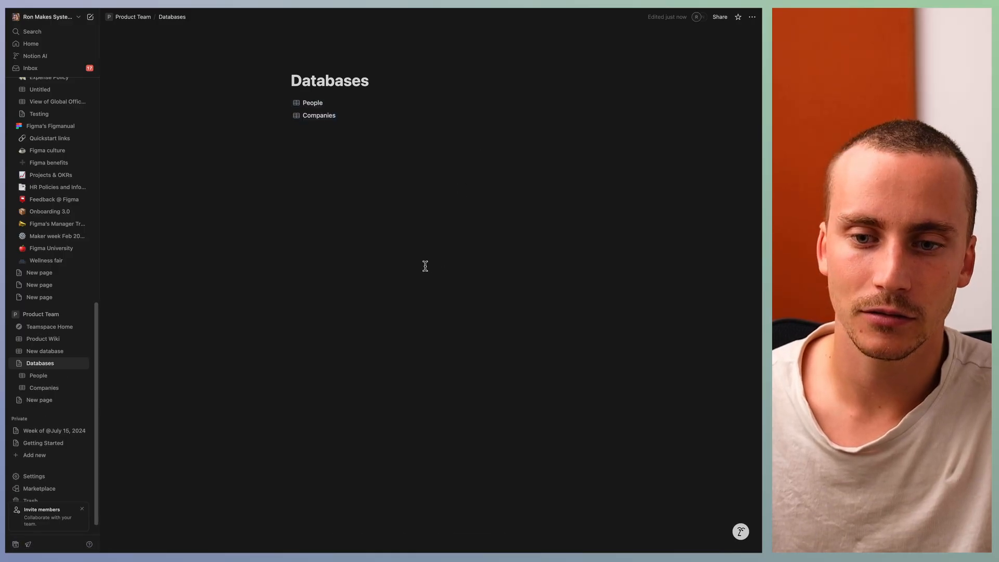
pyautogui.click(512, 133)
pyautogui.moveTo(583, 103); pyautogui.dragTo(536, 106)
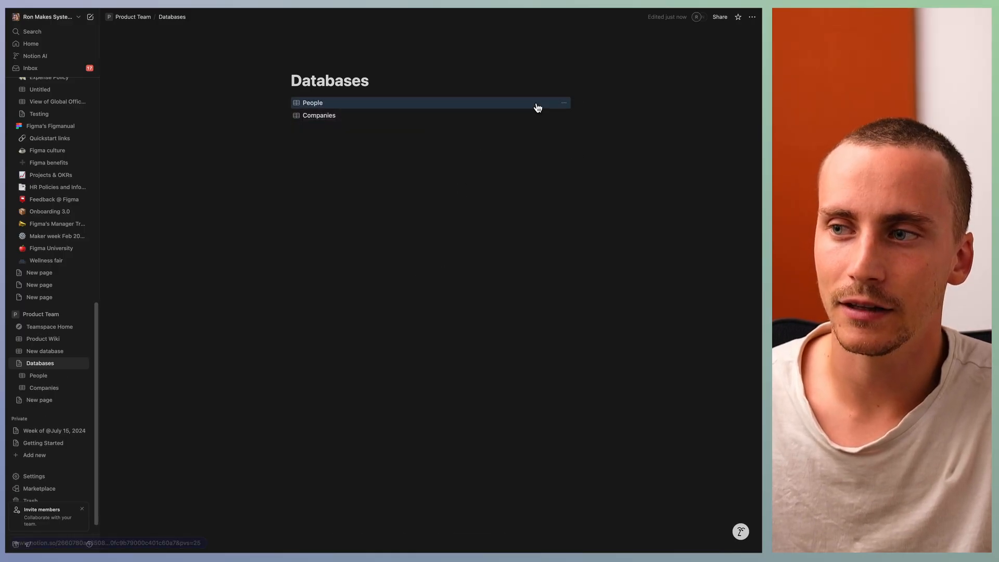
pyautogui.press('Delete')
pyautogui.click(394, 287)
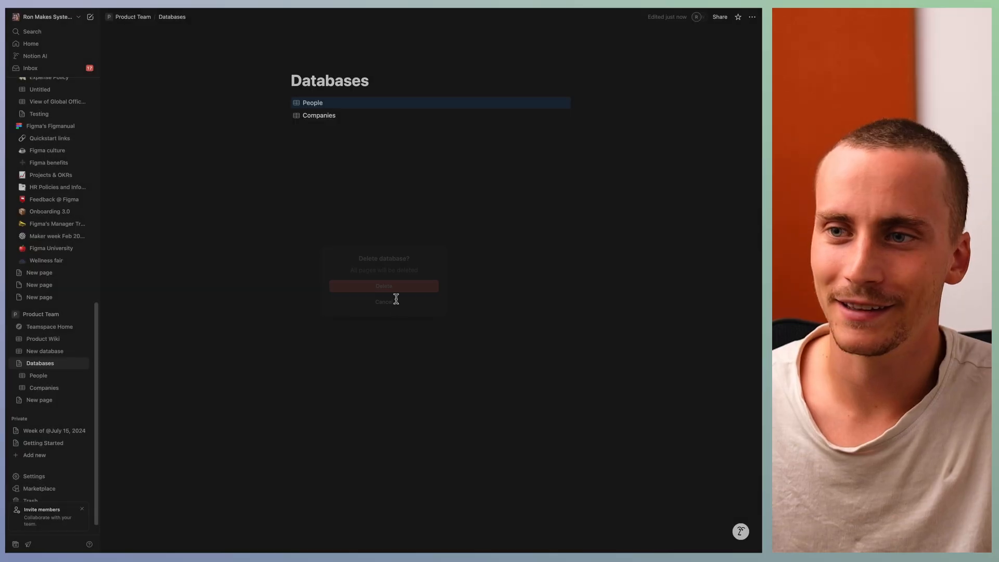
pyautogui.hotkey('ctrl', 'z')
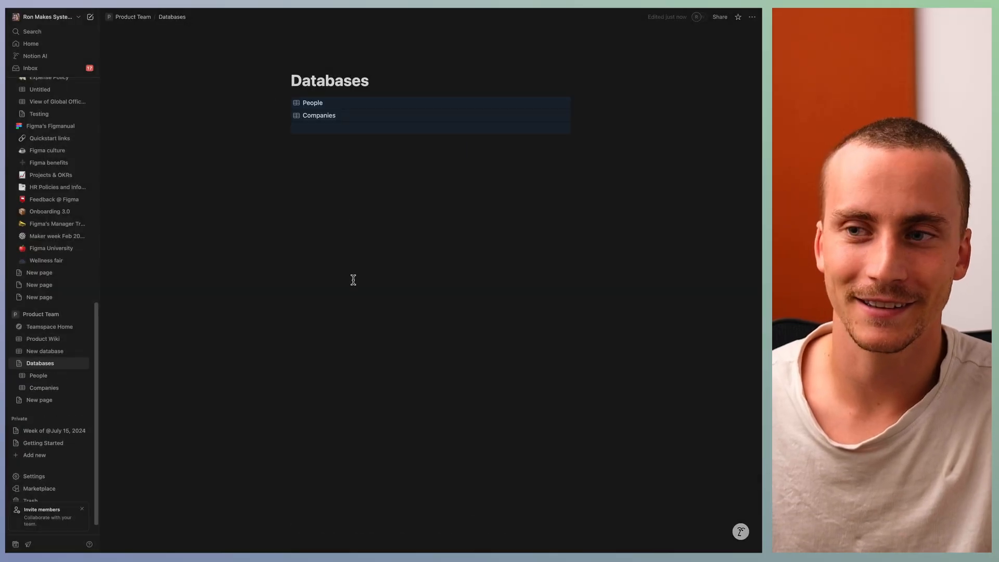
pyautogui.click(331, 135)
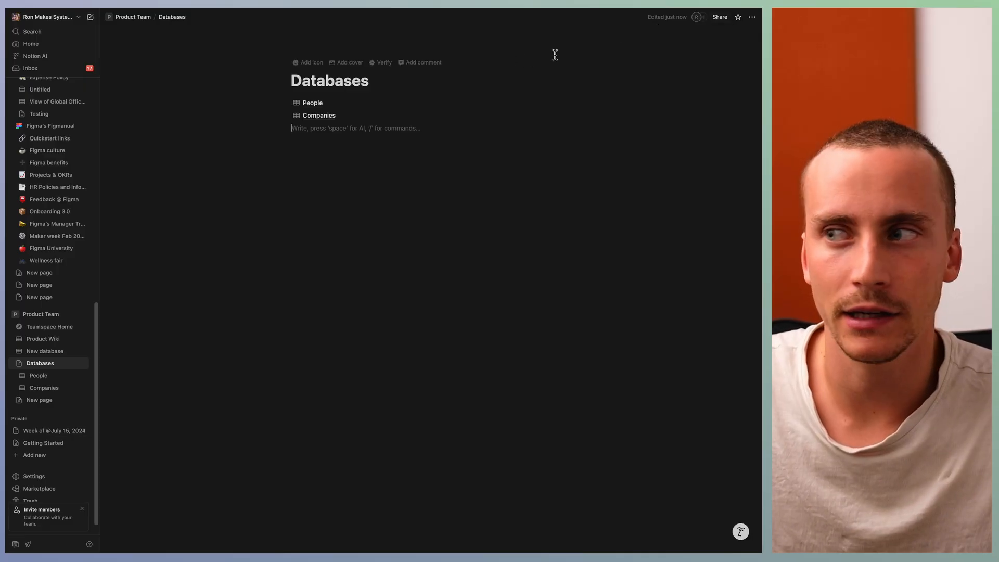
# Step: Review the sharing permissions of the Databases page and open its People database
pyautogui.click(719, 17)
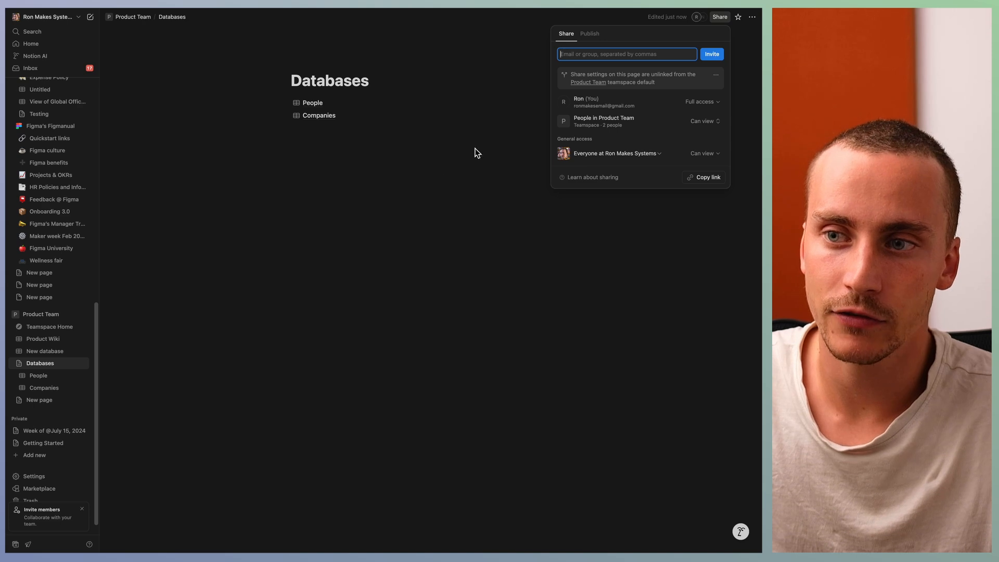
pyautogui.click(362, 207)
pyautogui.click(312, 103)
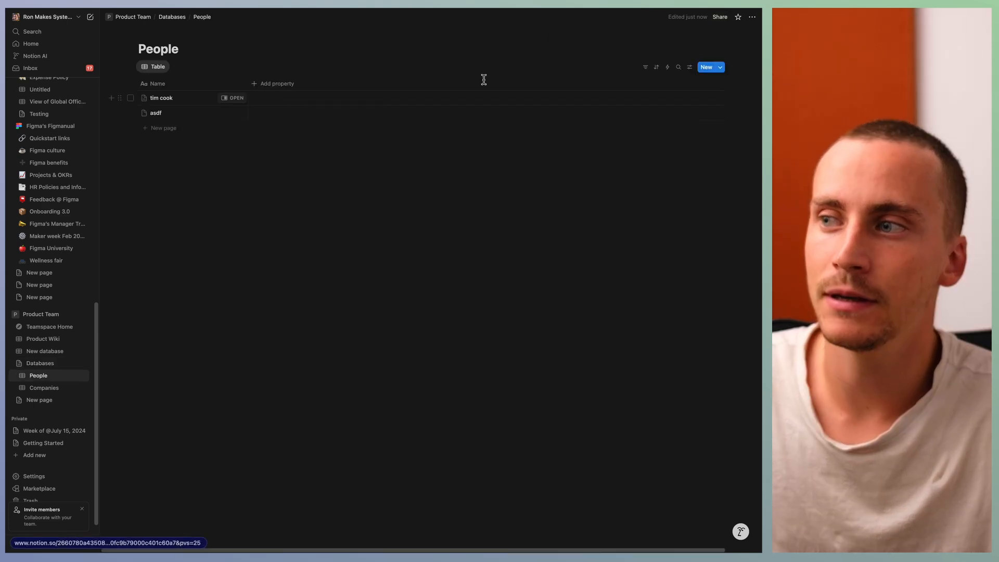
# Step: Set the People database's access for Product Team owners and members to Can edit content
pyautogui.click(720, 20)
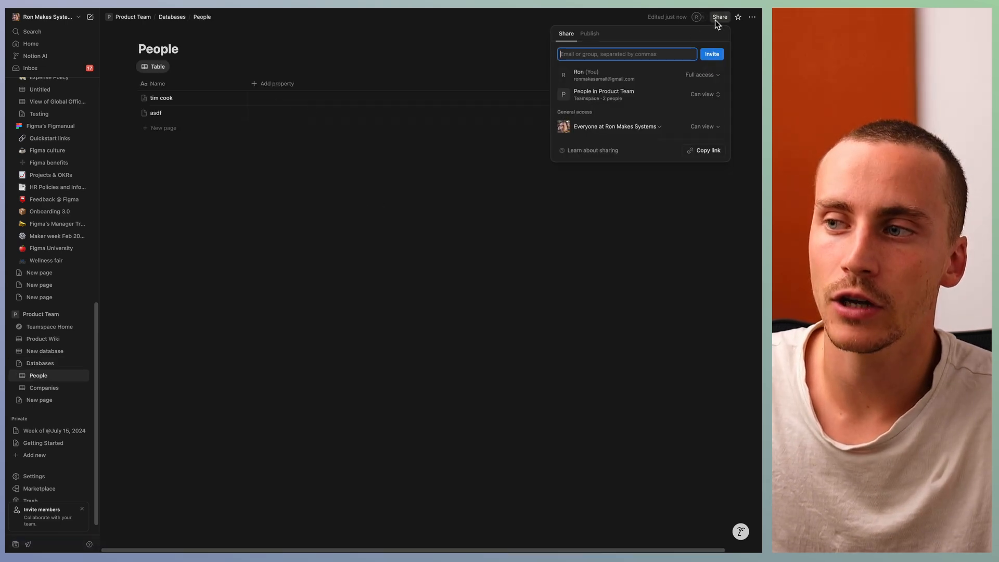
pyautogui.click(707, 95)
pyautogui.click(703, 114)
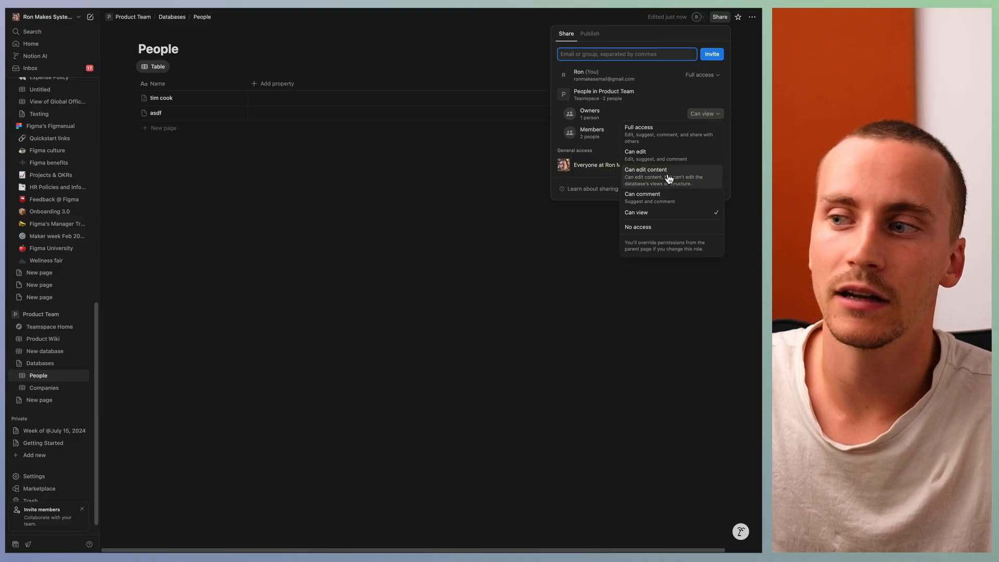
pyautogui.click(670, 181)
pyautogui.click(702, 159)
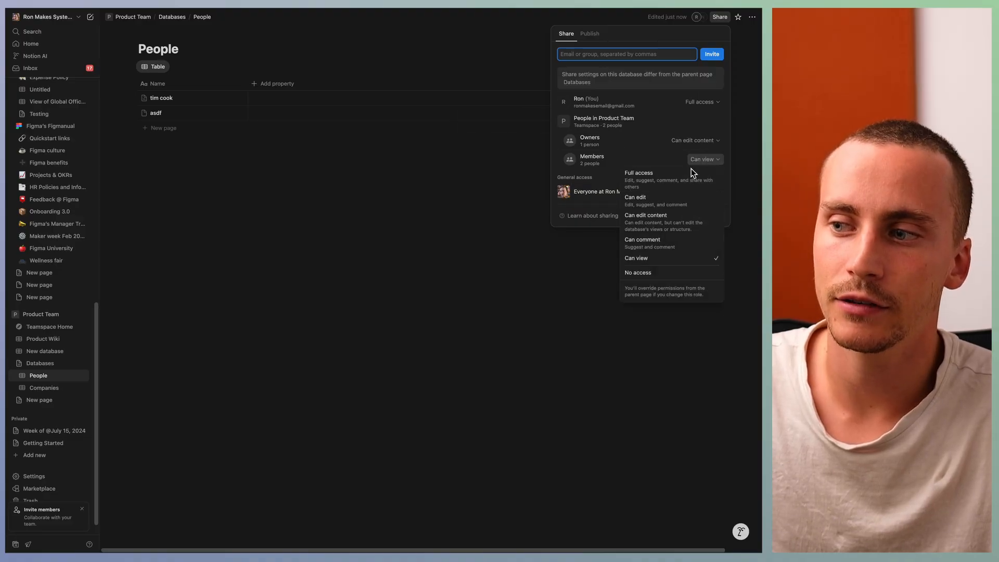
pyautogui.click(657, 223)
pyautogui.click(328, 246)
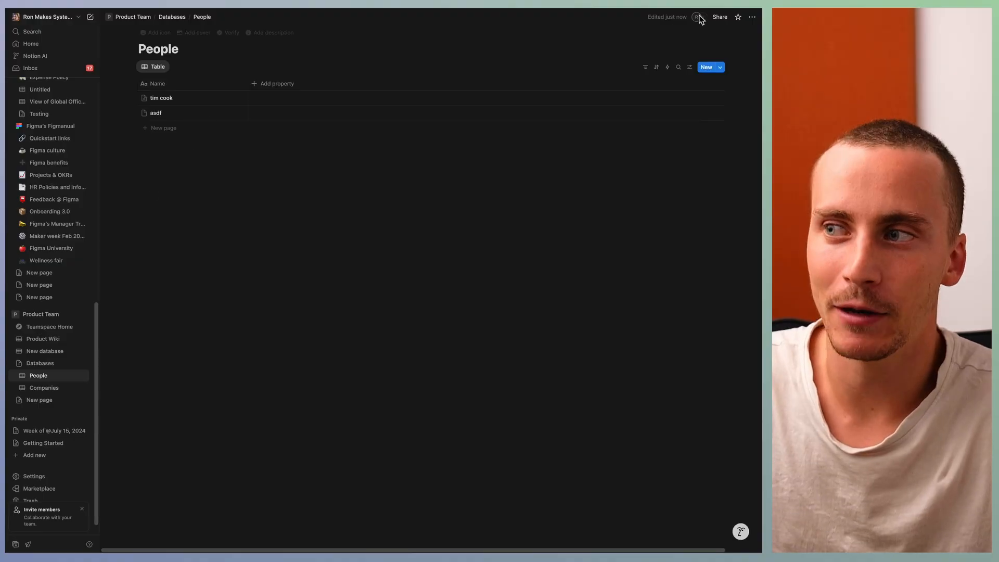
# Step: Review the People database's sharing permissions and open its view settings
pyautogui.click(718, 17)
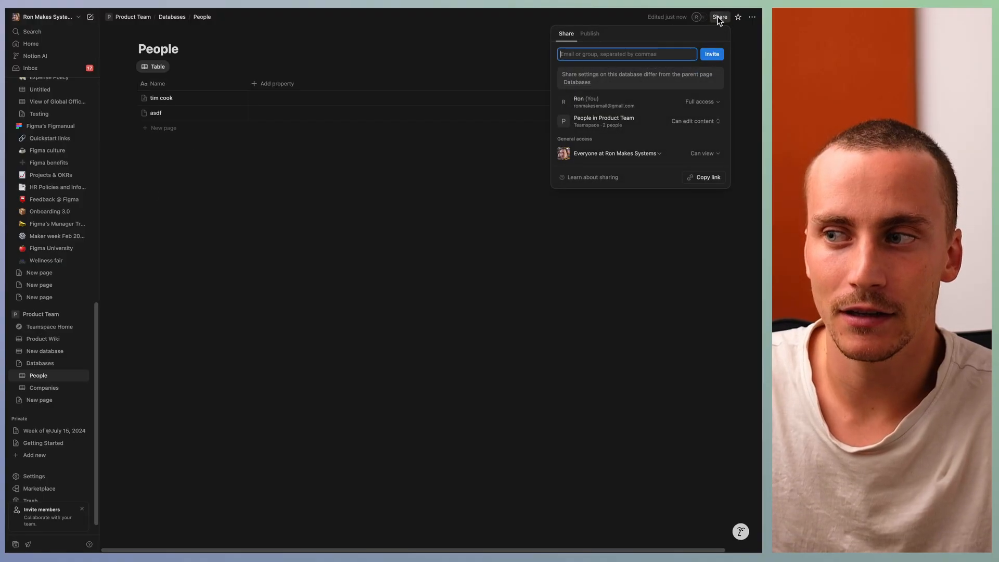
pyautogui.press('Escape')
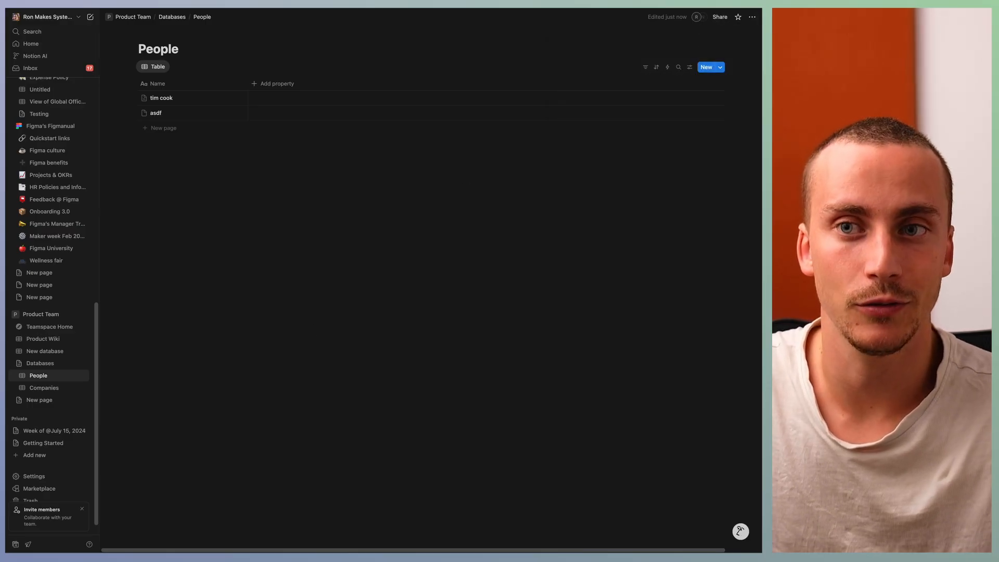
pyautogui.click(689, 67)
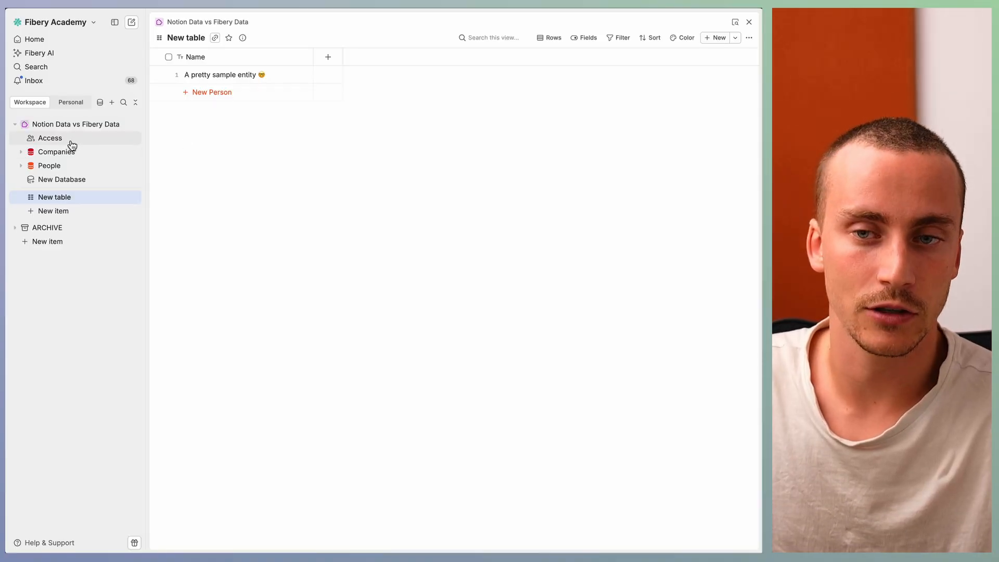
# Step: Switch to Fibery and compare the space access with the Companies database's access settings, including the roles for Everyone
pyautogui.click(69, 139)
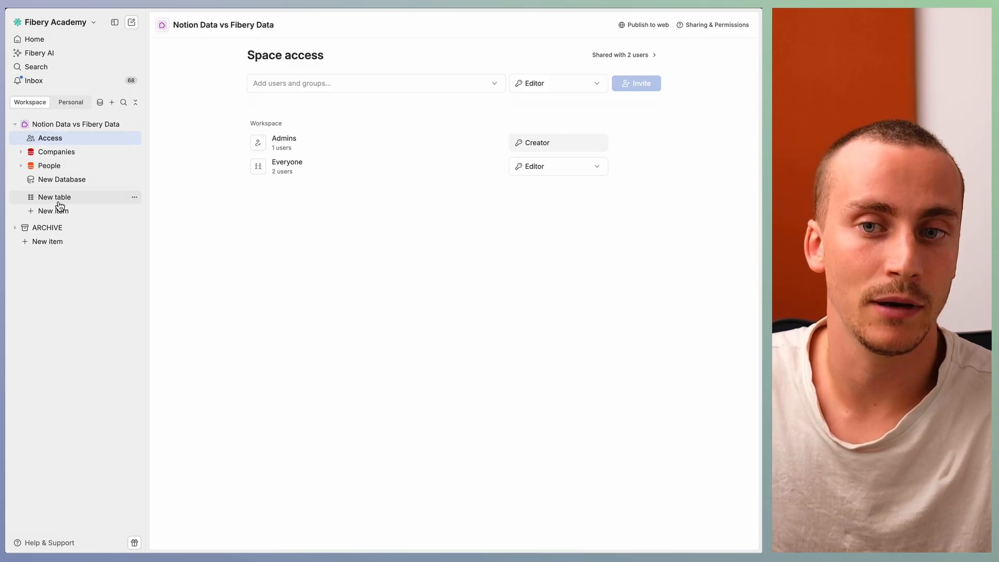
pyautogui.click(72, 157)
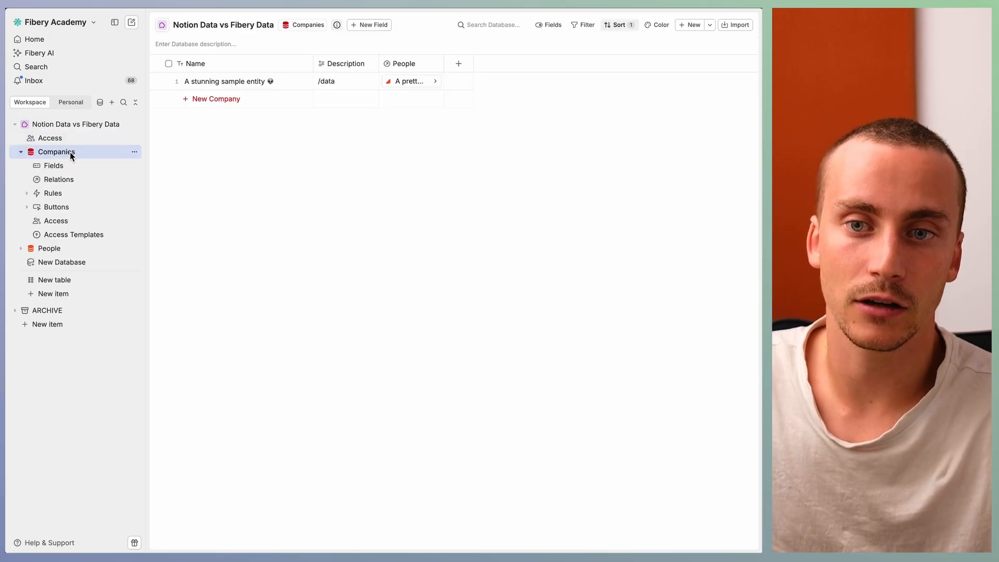
pyautogui.click(51, 220)
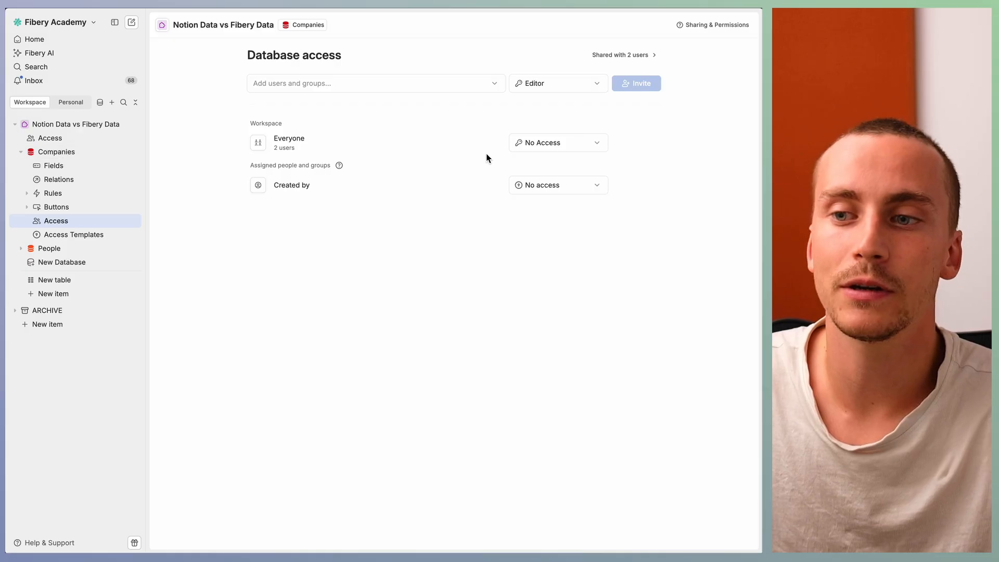
pyautogui.click(539, 142)
pyautogui.click(508, 179)
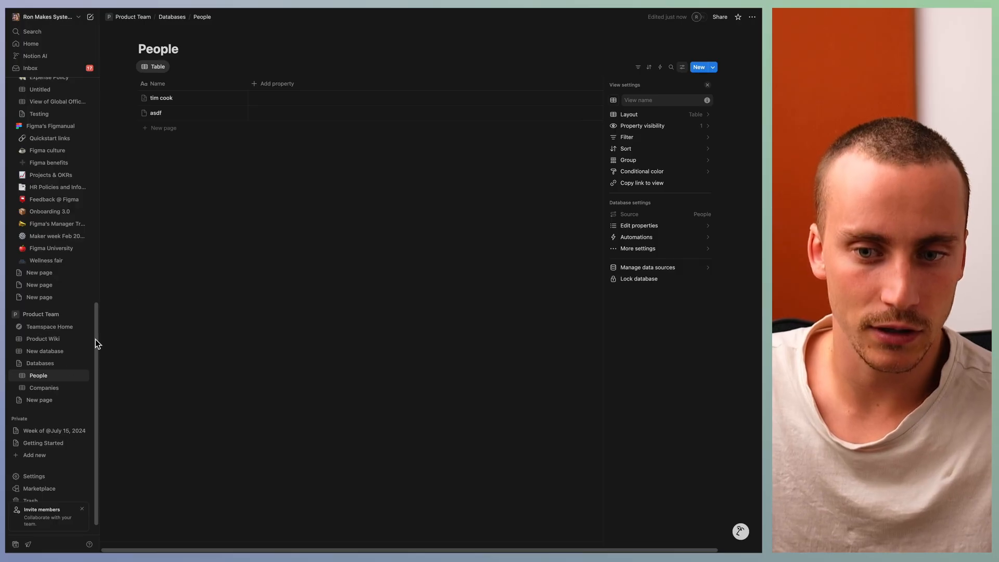
# Step: View the Companies database, return to the People database and review its data source management options
pyautogui.click(45, 388)
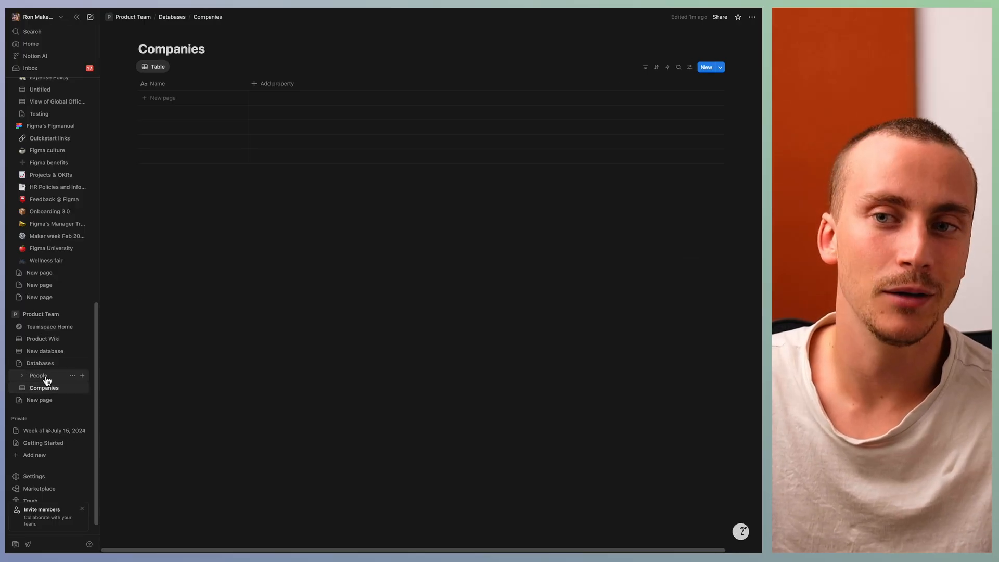
pyautogui.click(38, 375)
pyautogui.click(690, 66)
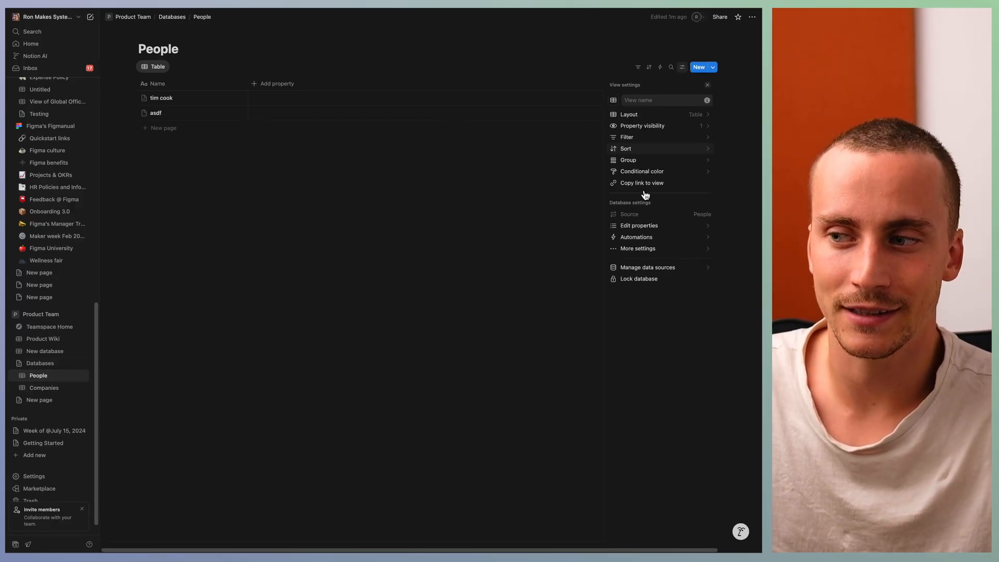
pyautogui.click(658, 269)
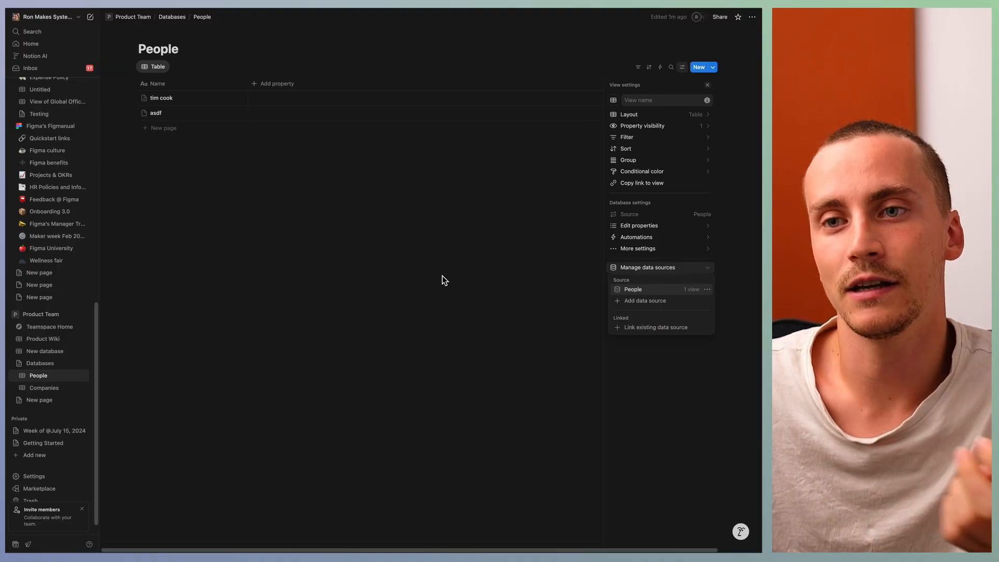
pyautogui.click(380, 279)
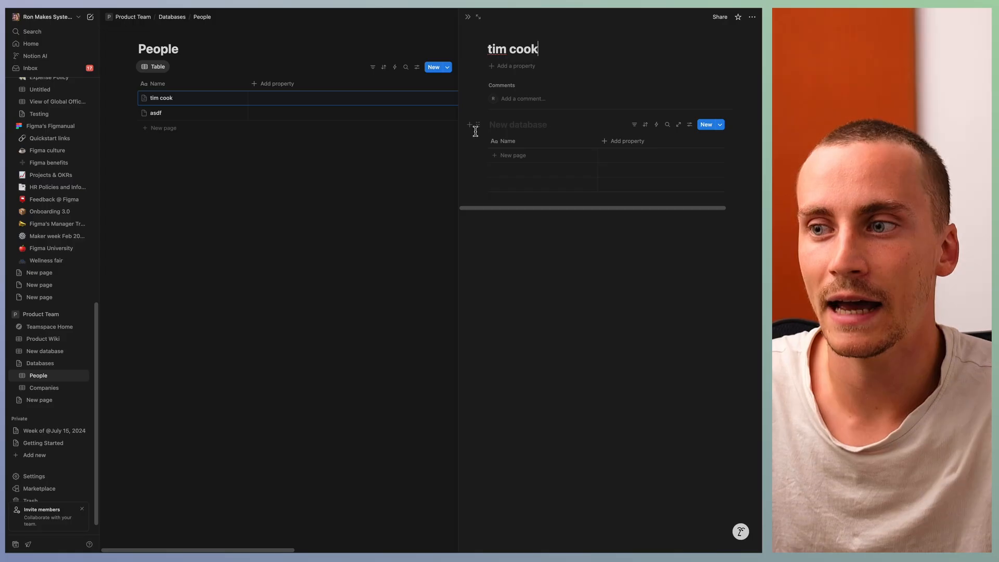
# Step: Select the untitled database embedded in the first People entry's page and review its view and database settings
pyautogui.click(477, 125)
pyautogui.click(545, 278)
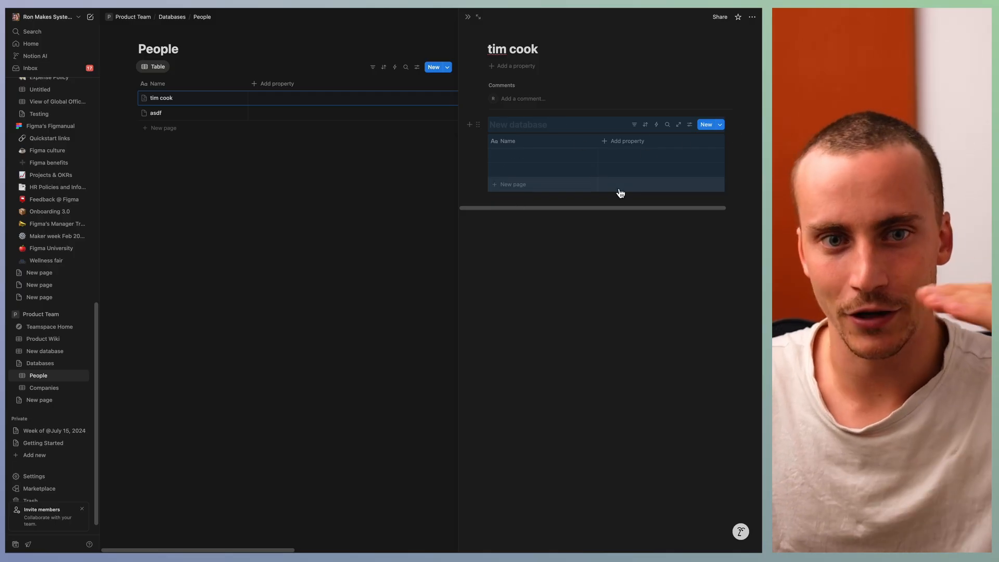
pyautogui.click(690, 125)
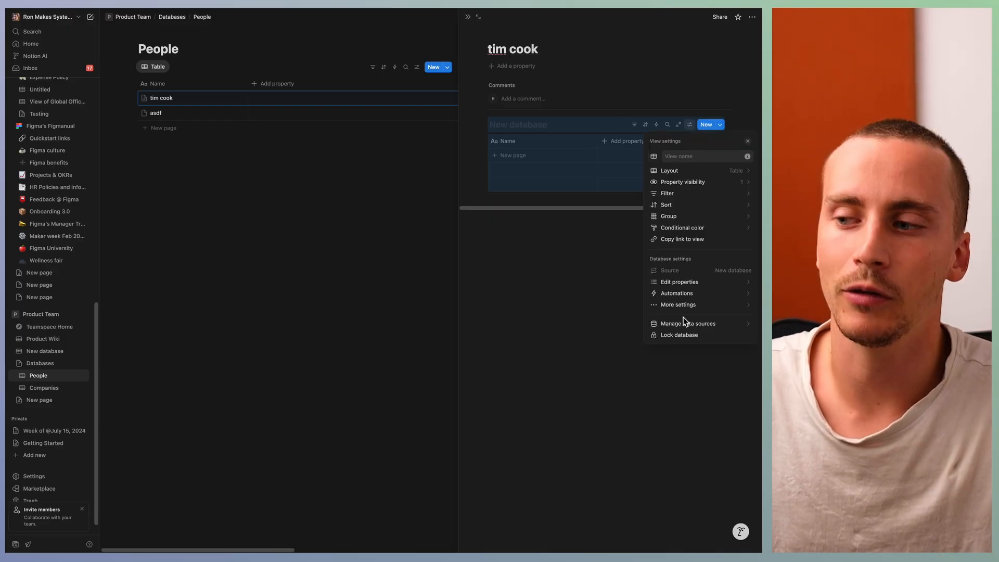
pyautogui.click(585, 274)
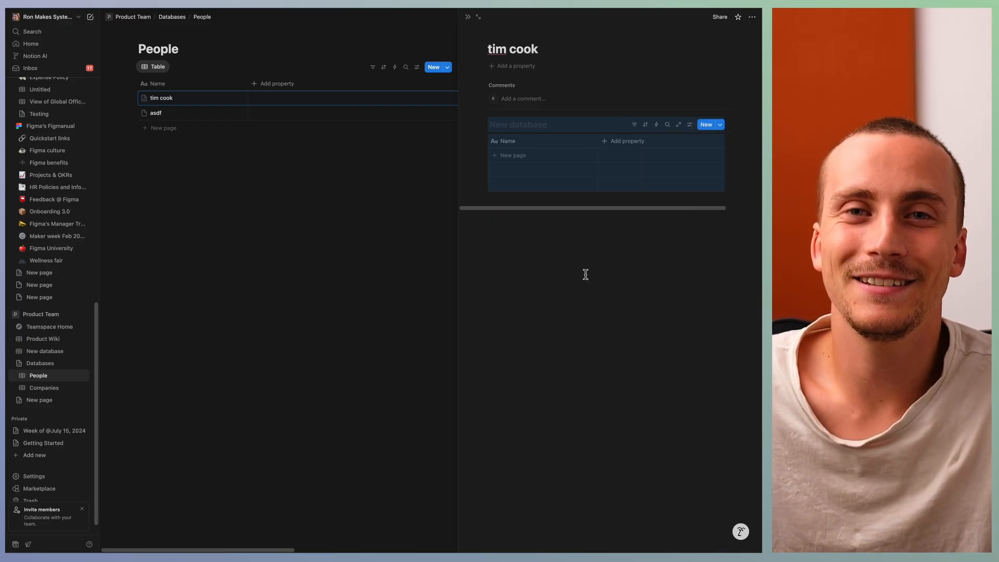